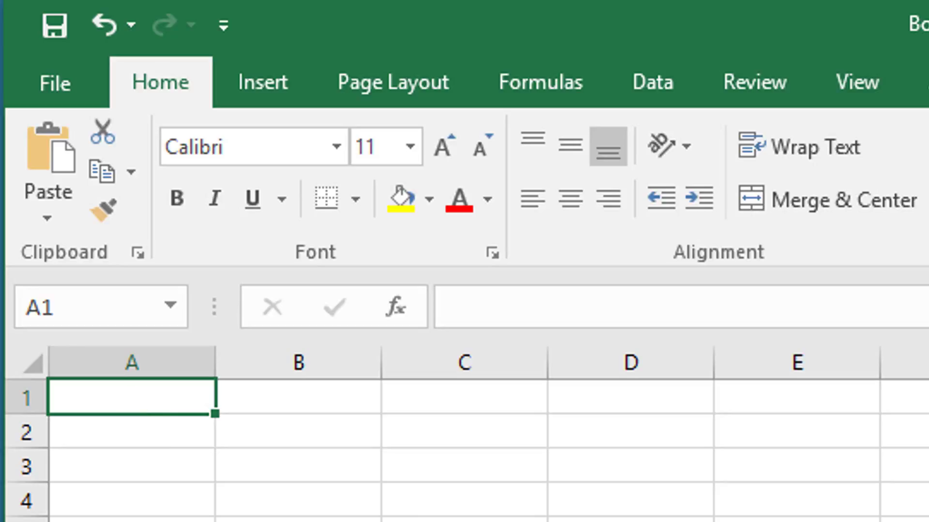
Enter the headings Data in cell A1 and Datum in cell B1.
{"action": "type", "text": "Data"}
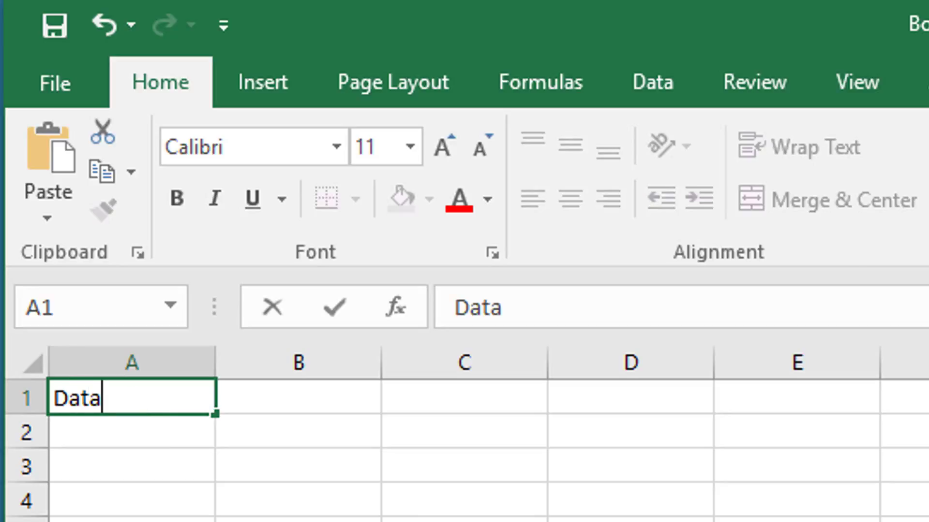
{"action": "key", "text": "Tab"}
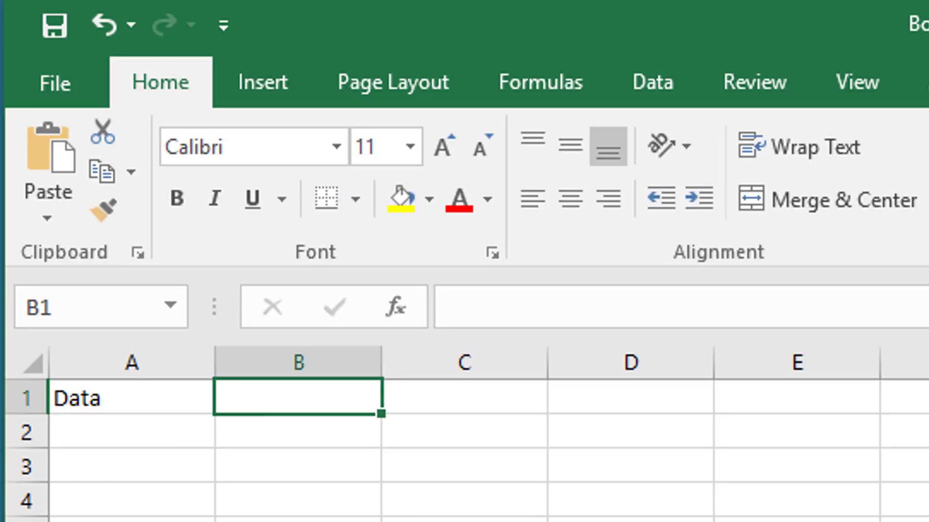
{"action": "type", "text": "Datum"}
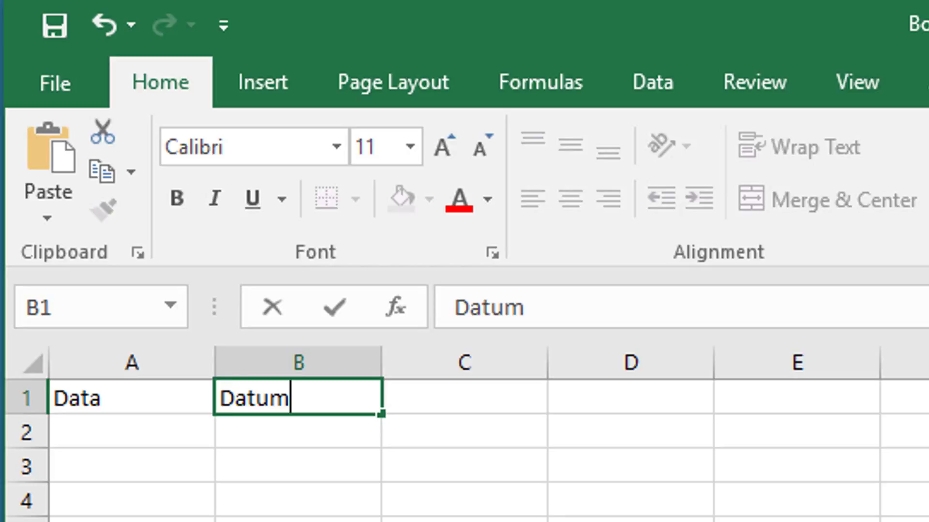
{"action": "key", "text": "Tab"}
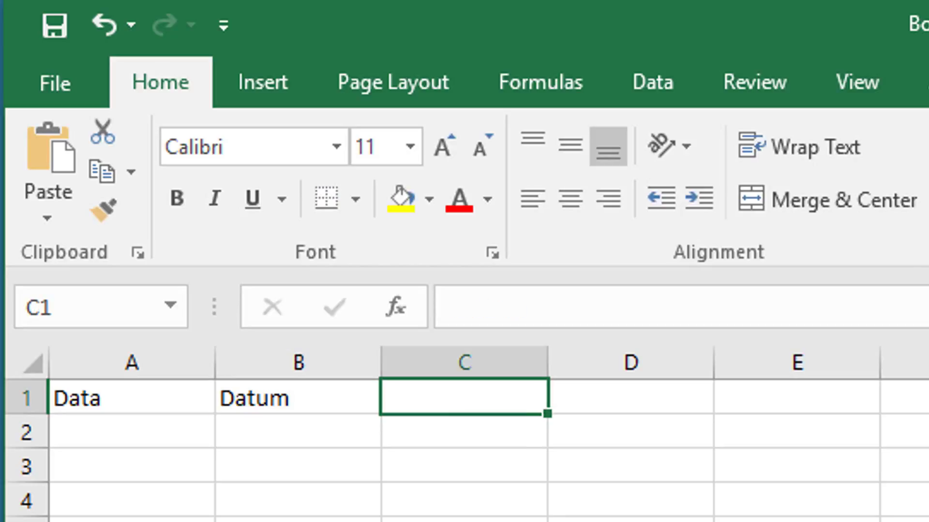
{"action": "key", "text": "Return"}
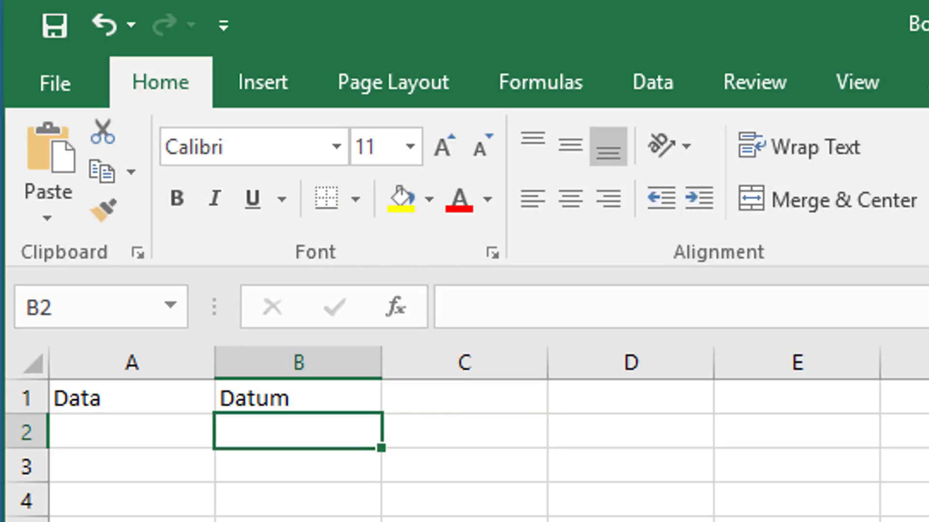
Enter 123 in cell A2 under Data and 123456789 in cell B2 under Datum.
{"action": "type", "text": "123"}
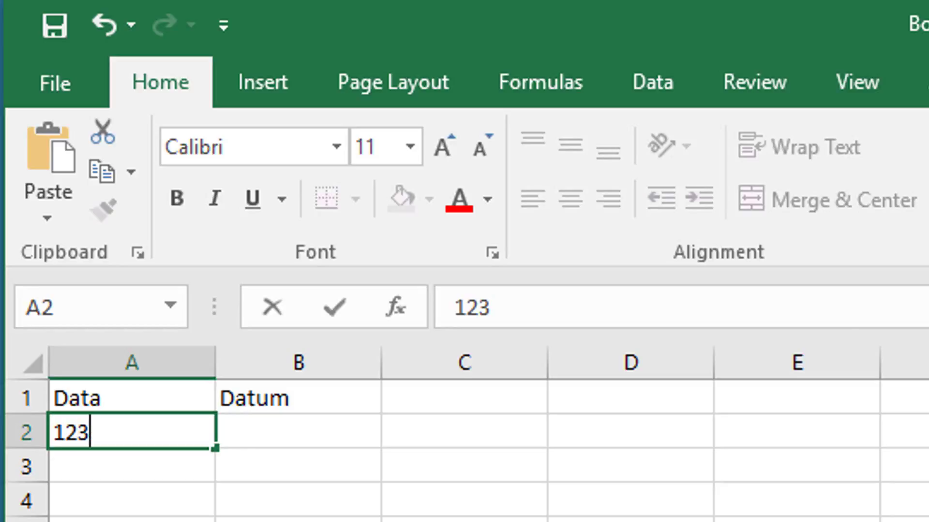
{"action": "key", "text": "Tab"}
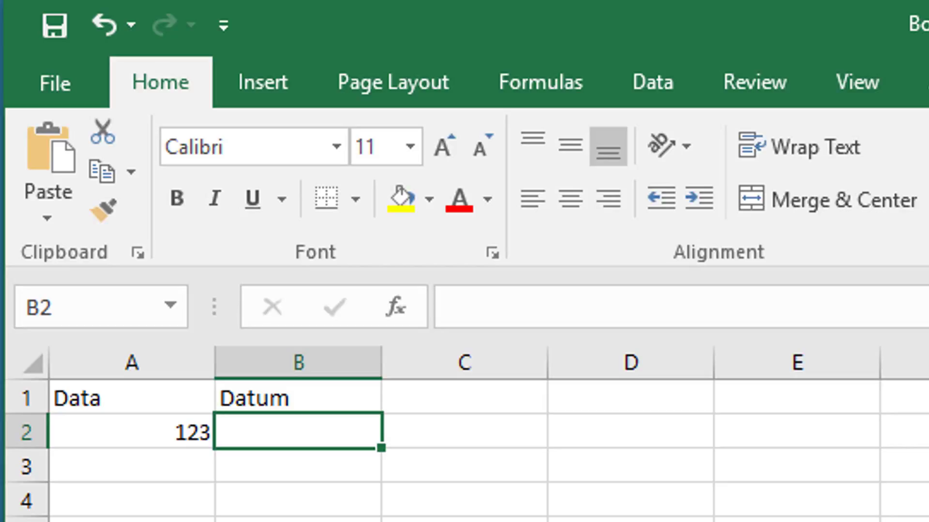
{"action": "type", "text": "12345"}
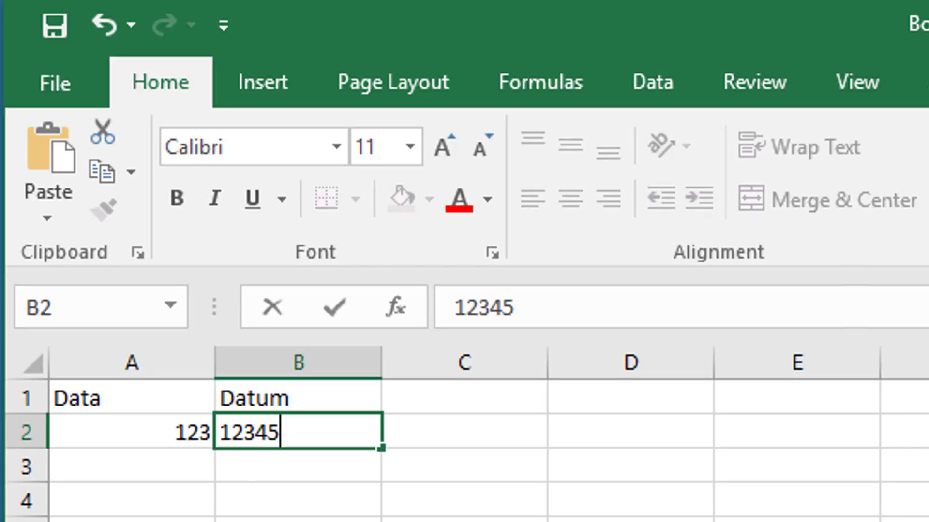
{"action": "type", "text": "678"}
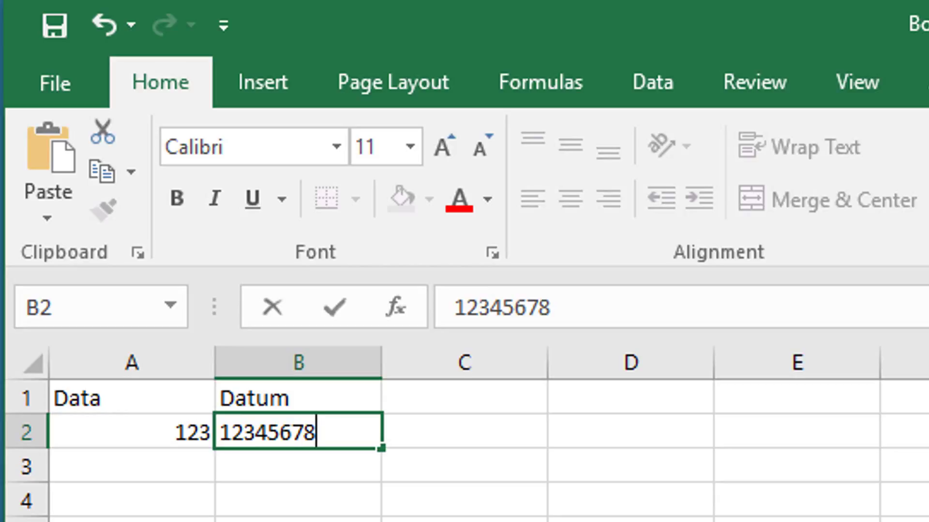
{"action": "type", "text": "9"}
{"action": "key", "text": "Tab"}
{"action": "key", "text": "Up"}
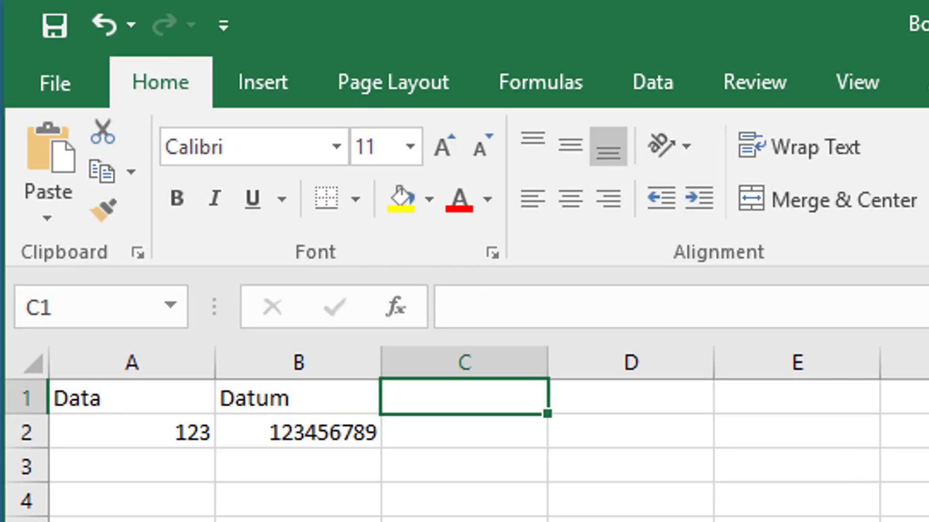
Enter abc333 in cell C1 and undo that entry.
{"action": "type", "text": "a"}
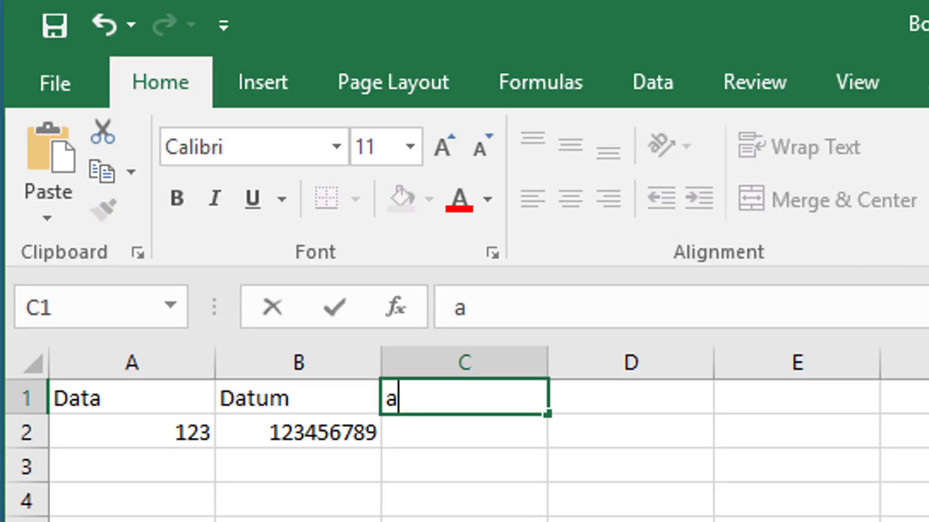
{"action": "type", "text": "bc333"}
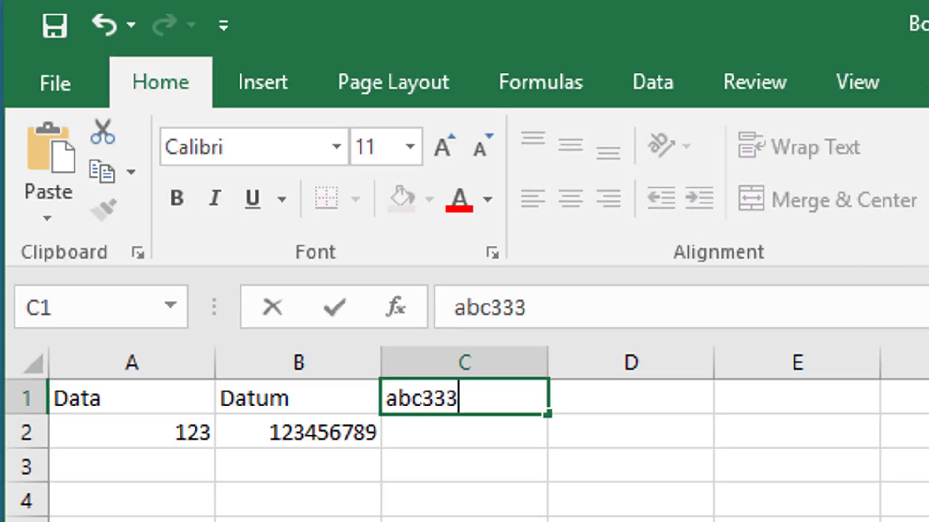
{"action": "key", "text": "Tab"}
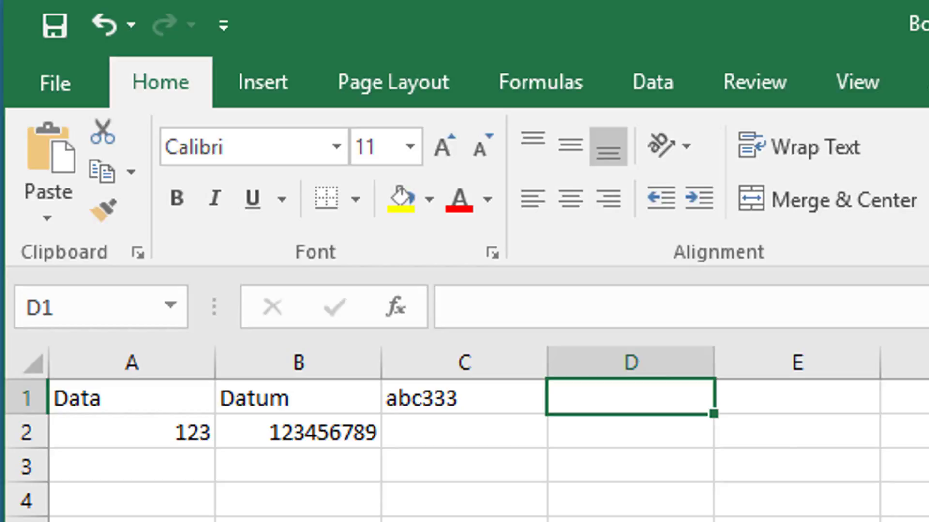
{"action": "key", "text": "alt+Tab"}
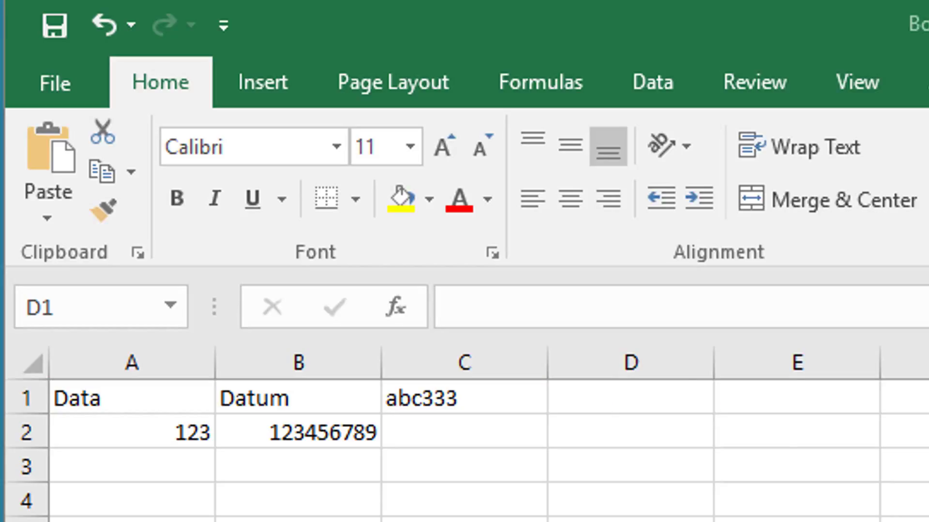
{"action": "left_click", "coordinate": [97, 19]}
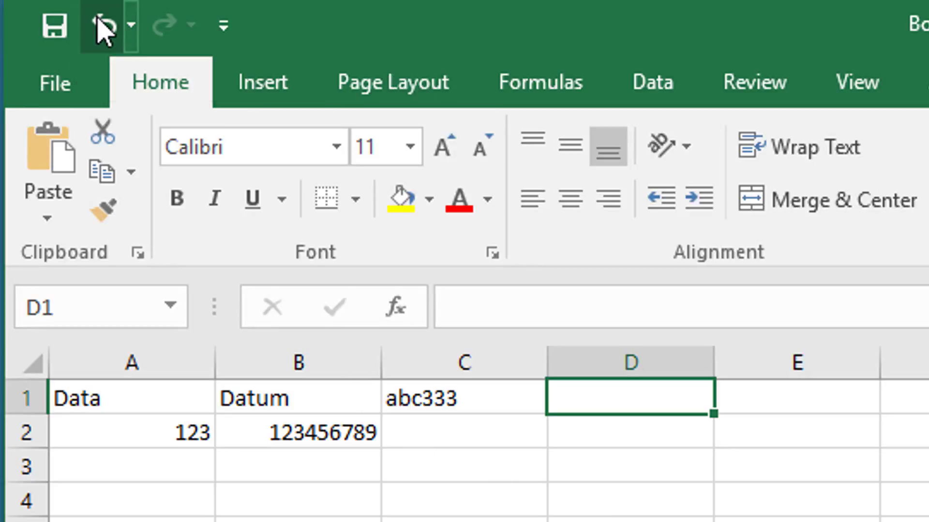
{"action": "left_click", "coordinate": [99, 22]}
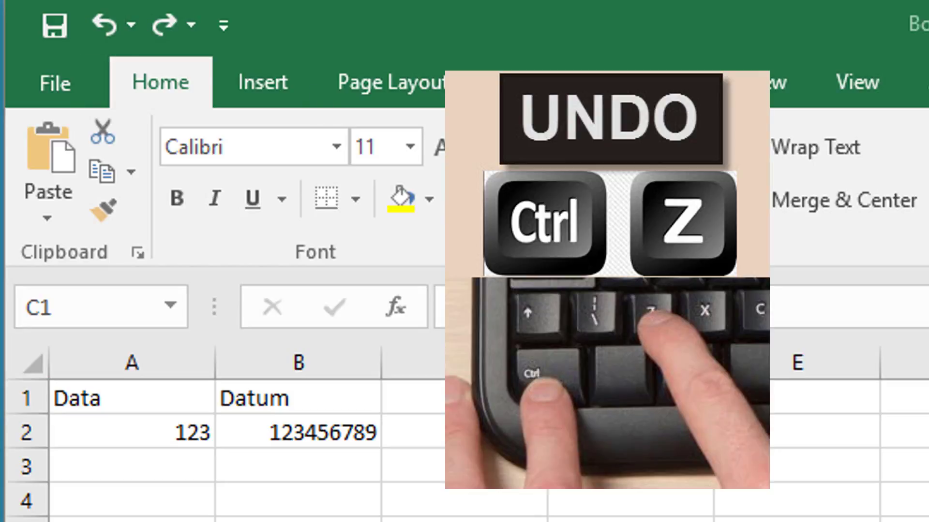
Format the Datum heading in B1 with the darkest orange theme font colour and the lightest gold theme fill.
{"action": "left_click", "coordinate": [270, 392]}
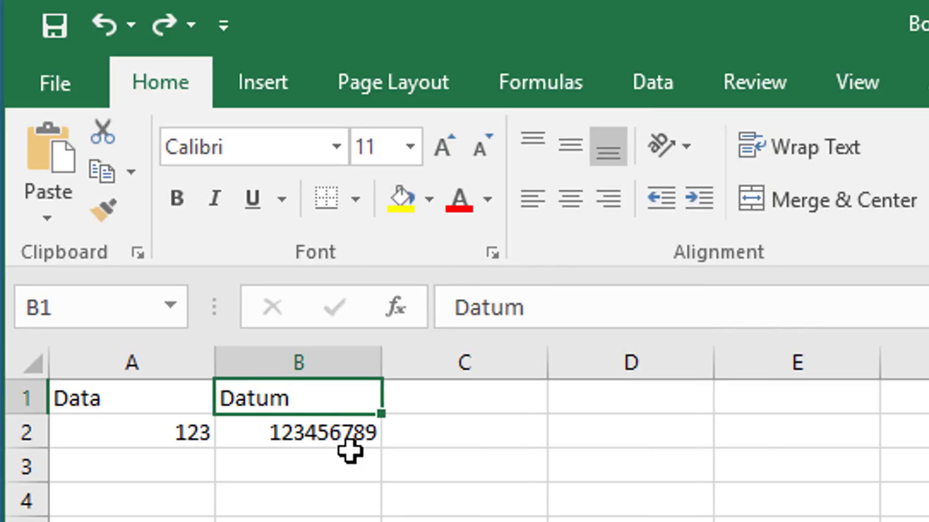
{"action": "left_click", "coordinate": [468, 213]}
{"action": "left_click", "coordinate": [487, 198]}
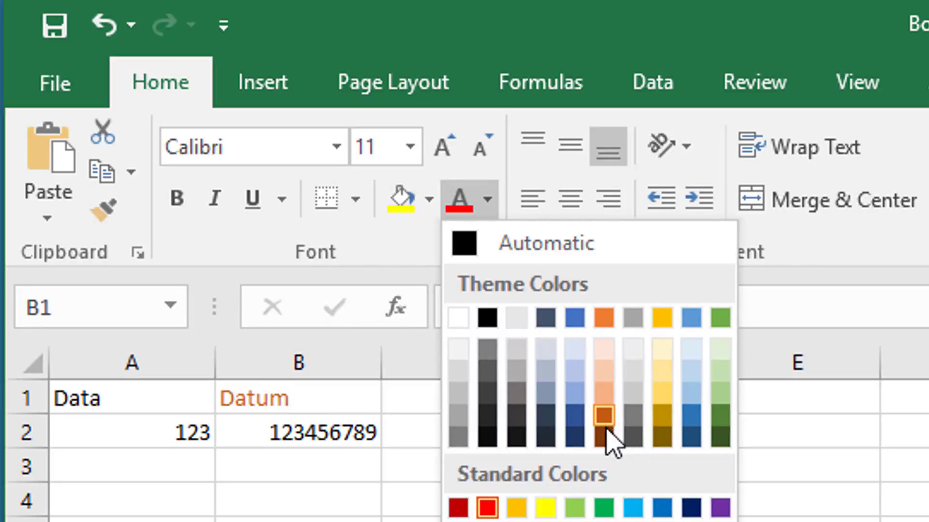
{"action": "left_click", "coordinate": [608, 435]}
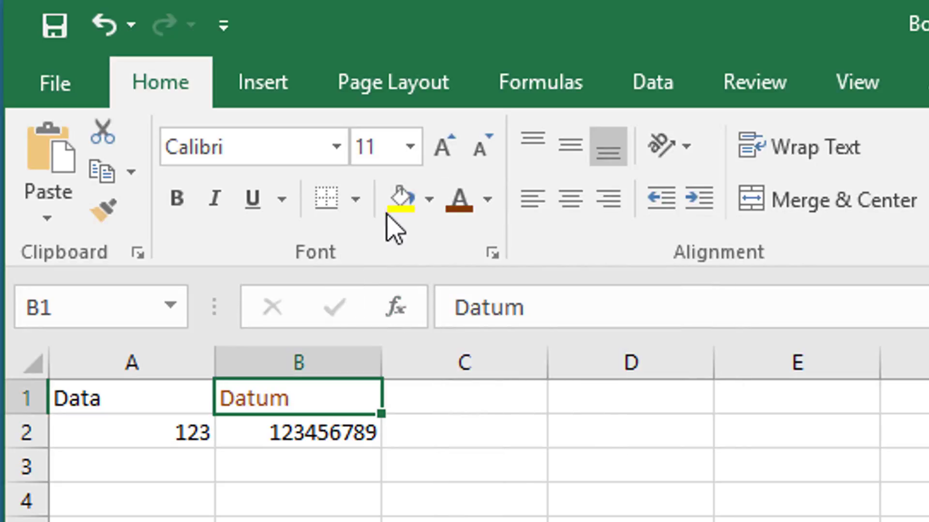
{"action": "left_click", "coordinate": [429, 200]}
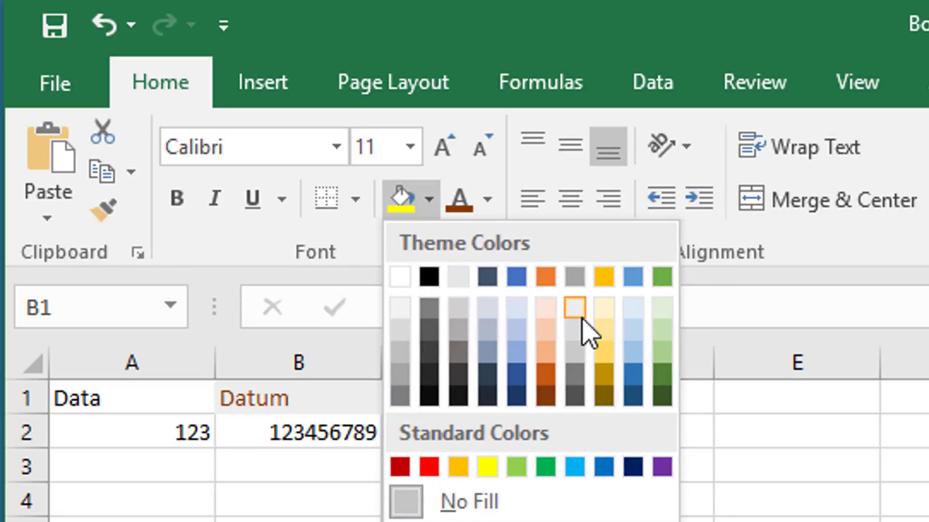
{"action": "left_click", "coordinate": [607, 307]}
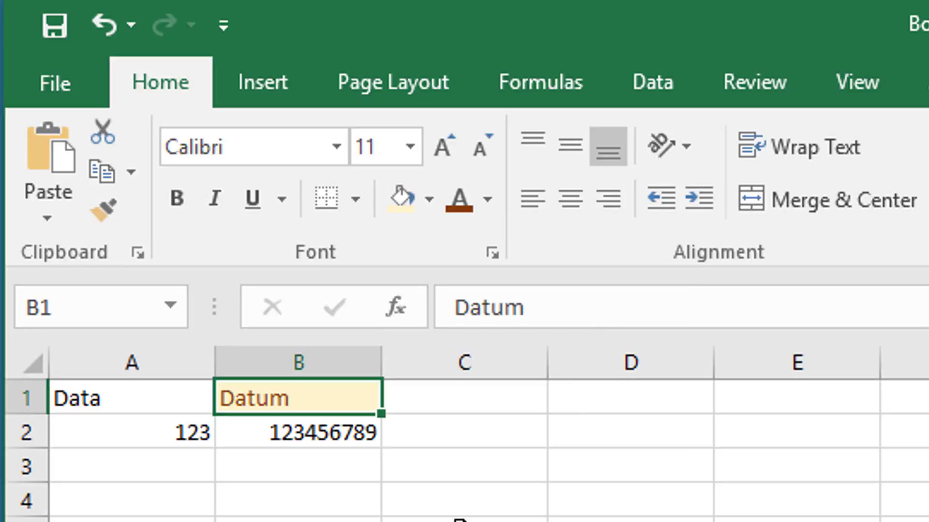
Enter the decimal value 123.1 in cell C1.
{"action": "right_click", "coordinate": [449, 399]}
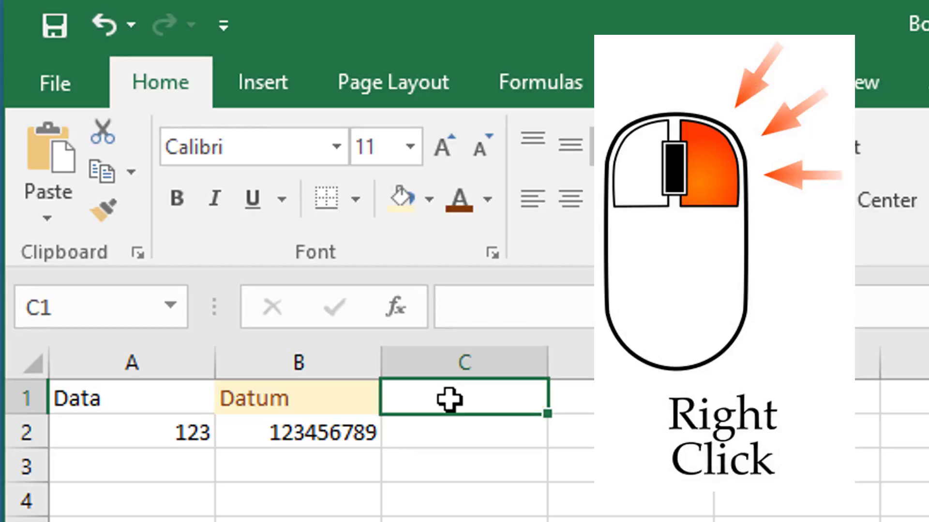
{"action": "type", "text": "123."}
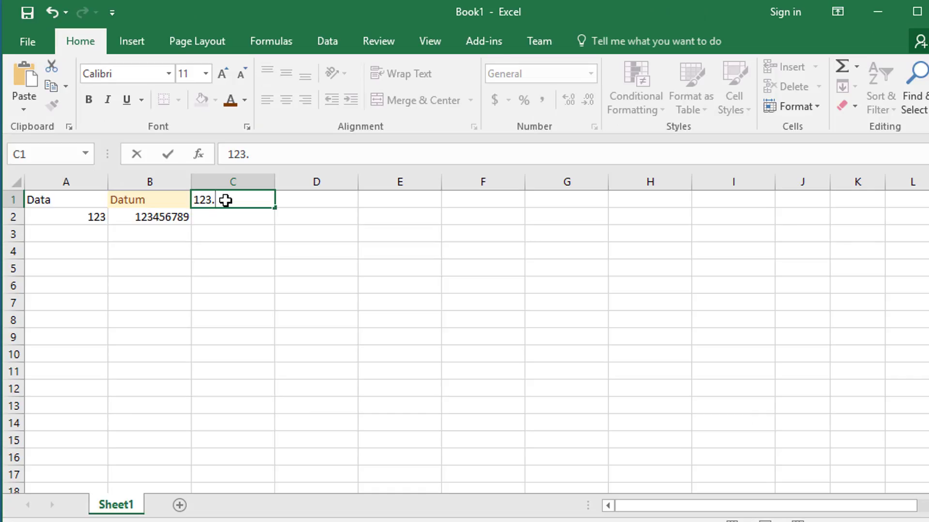
{"action": "type", "text": "1"}
{"action": "key", "text": "Tab"}
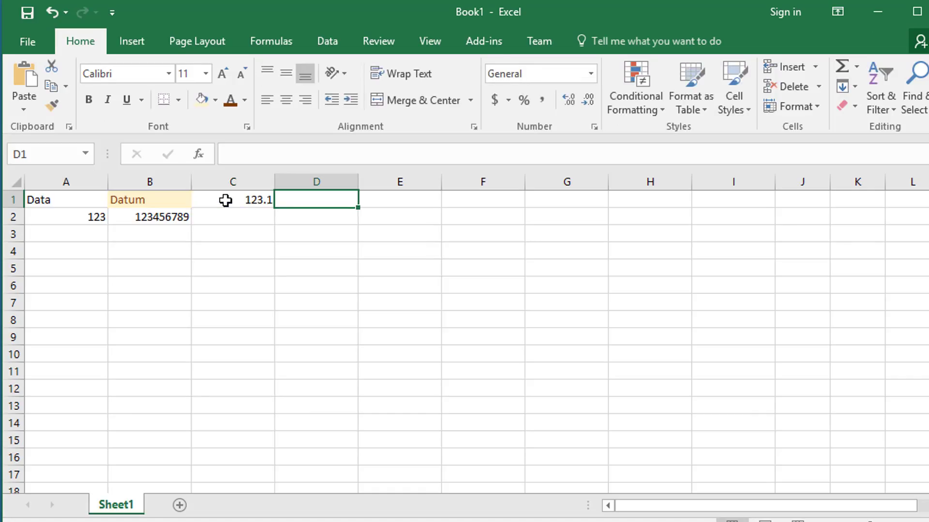
Format cell C1 as Number with 2 decimal places and the 1000 separator enabled.
{"action": "left_click", "coordinate": [225, 200]}
{"action": "right_click", "coordinate": [225, 201]}
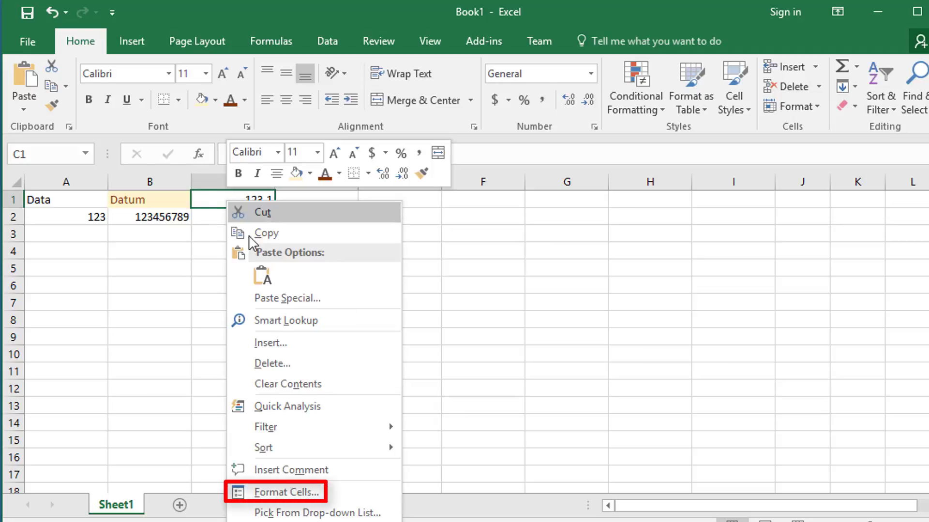
{"action": "left_click", "coordinate": [302, 492]}
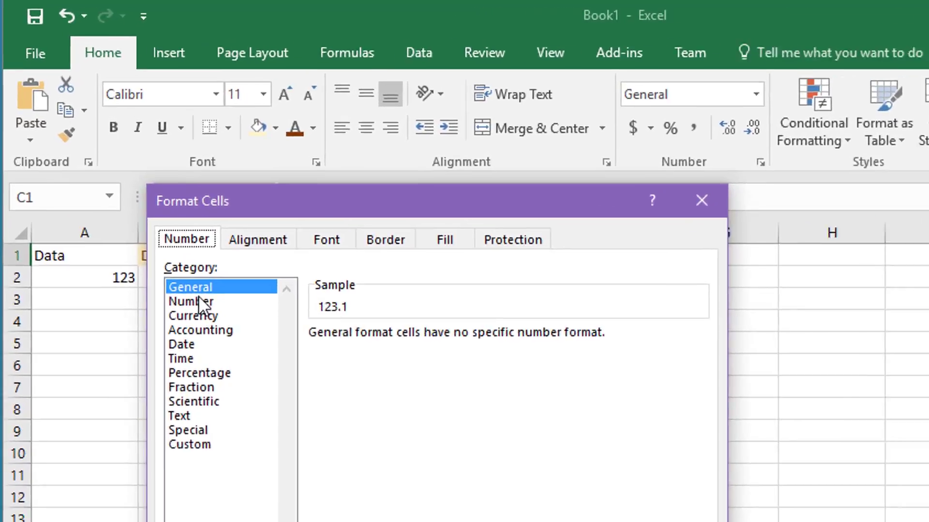
{"action": "left_click", "coordinate": [160, 236]}
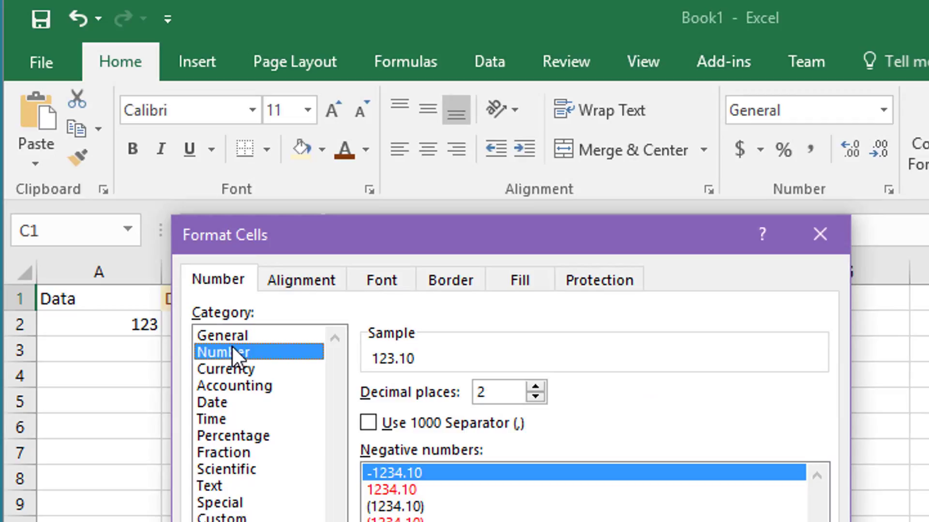
{"action": "left_click", "coordinate": [370, 424]}
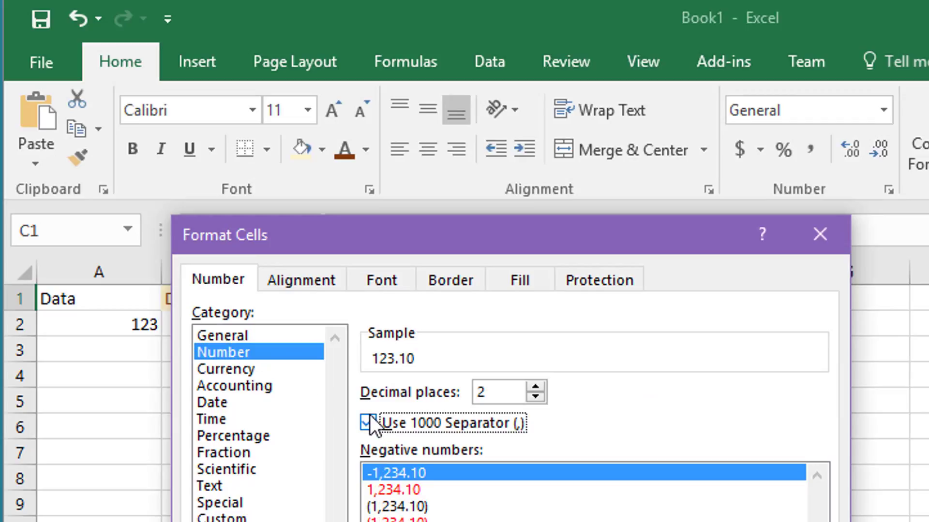
{"action": "key", "text": "Return"}
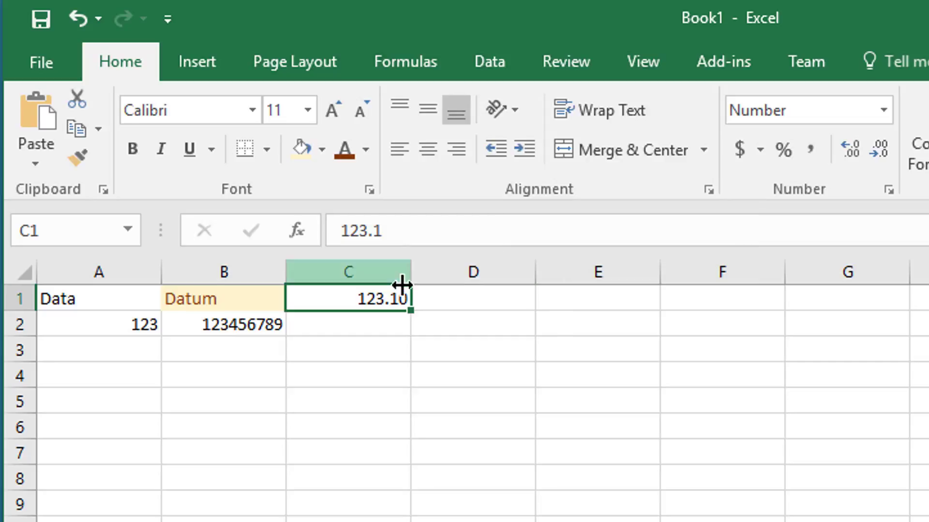
Enter the text AAAB in cell D1.
{"action": "left_click", "coordinate": [435, 303]}
{"action": "type", "text": "AAAB"}
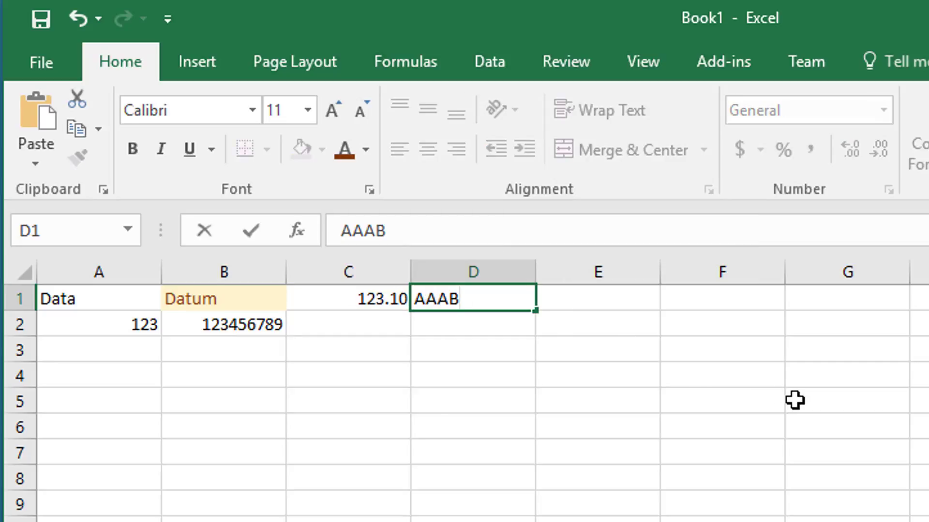
{"action": "key", "text": "Tab"}
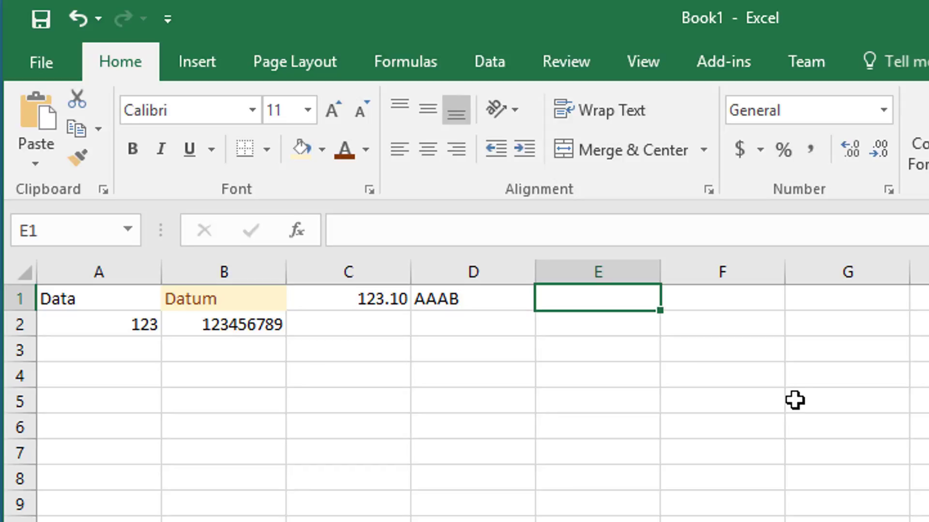
Replace the text in cell D1 with AAA and undo that replacement.
{"action": "key", "text": "Left"}
{"action": "type", "text": "AAA"}
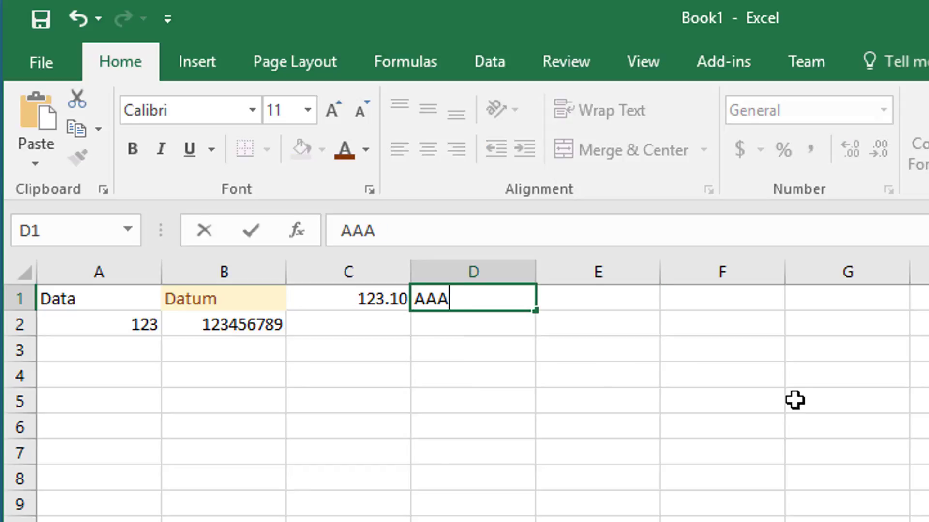
{"action": "key", "text": "Tab"}
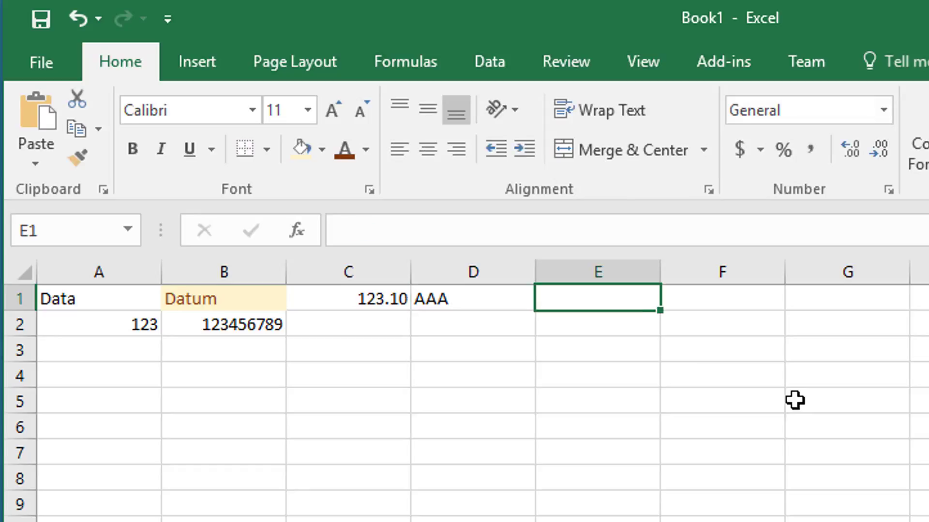
{"action": "key", "text": "ctrl+z"}
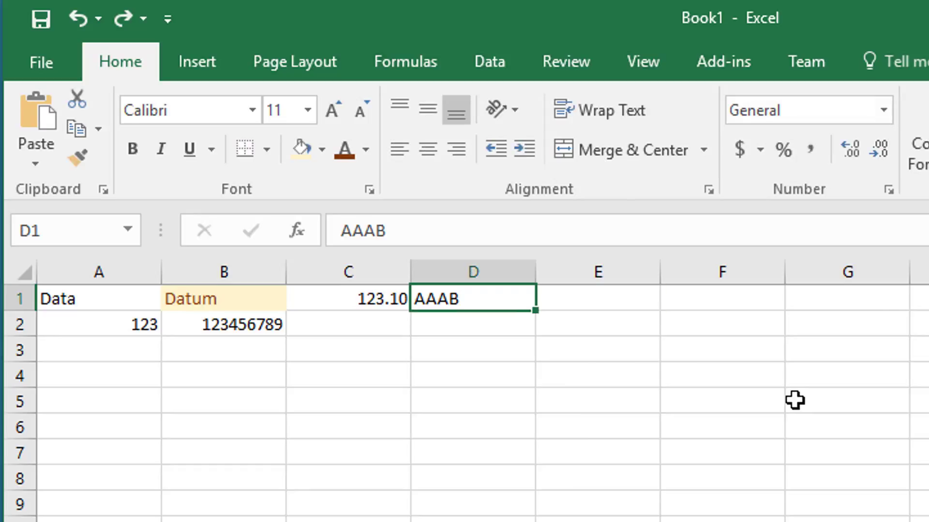
{"action": "key", "text": "alt+Tab"}
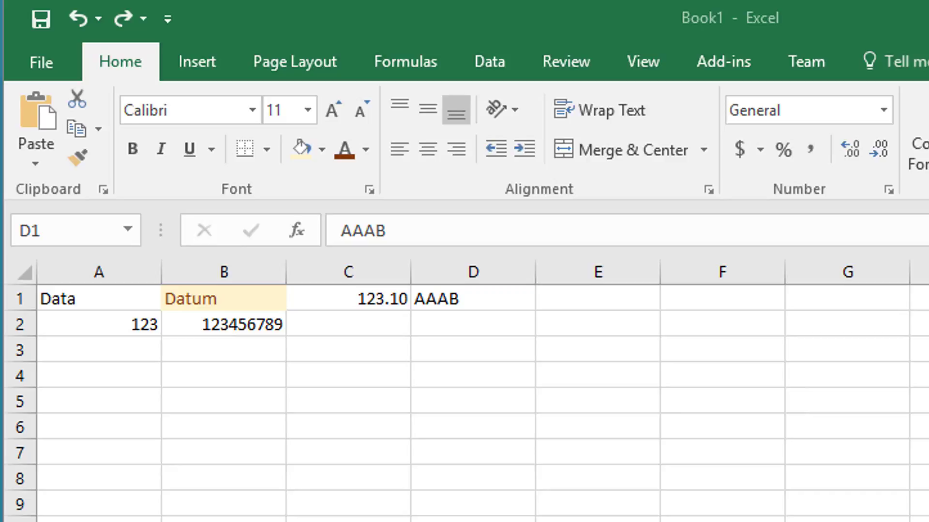
Delete the final B from the existing text in cell D1 and undo that edit.
{"action": "left_click", "coordinate": [399, 228]}
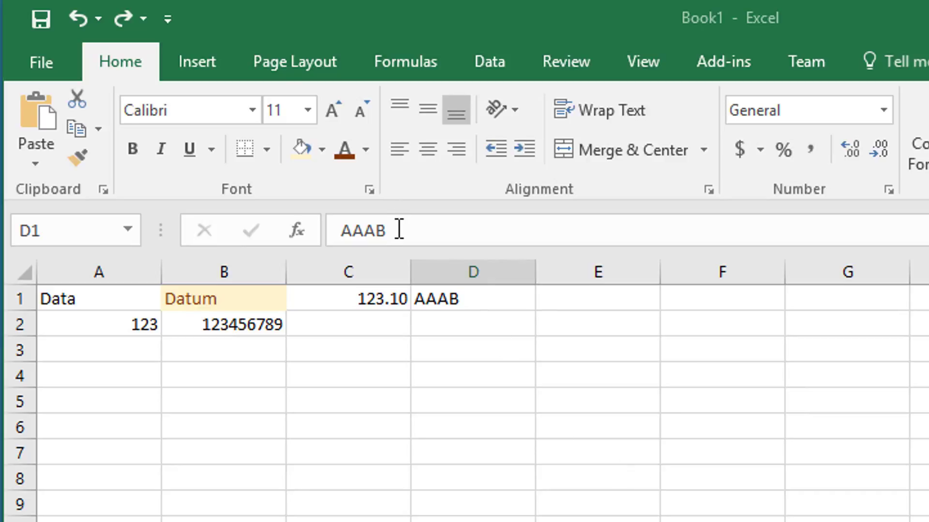
{"action": "left_click", "coordinate": [390, 229]}
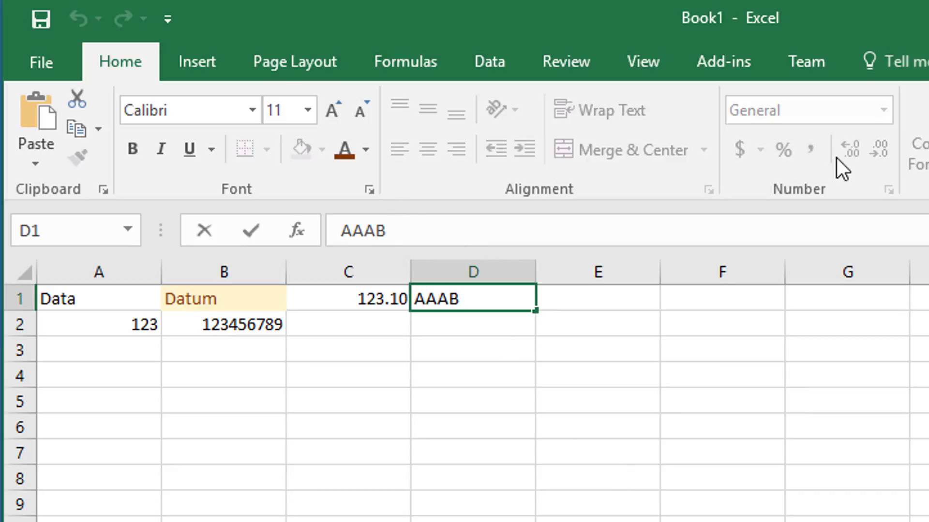
{"action": "key", "text": "BackSpace"}
{"action": "key", "text": "Tab"}
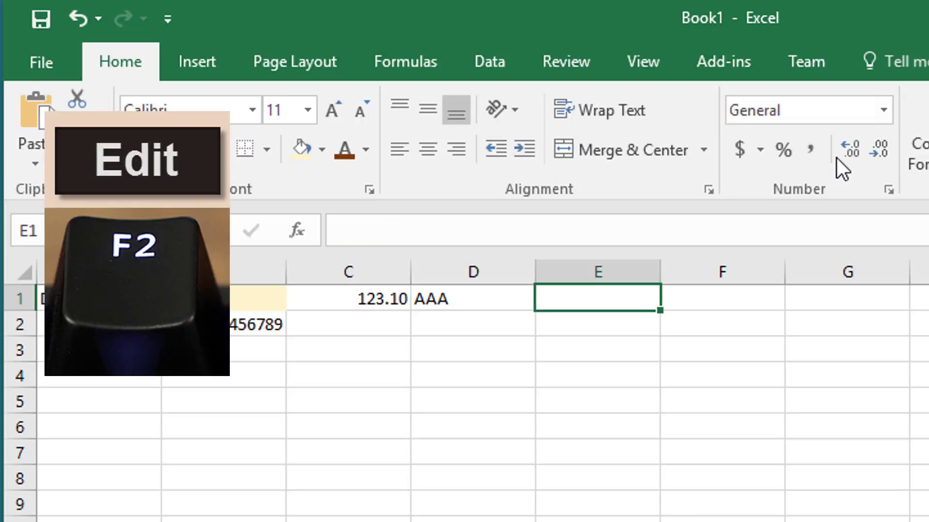
{"action": "key", "text": "ctrl+z"}
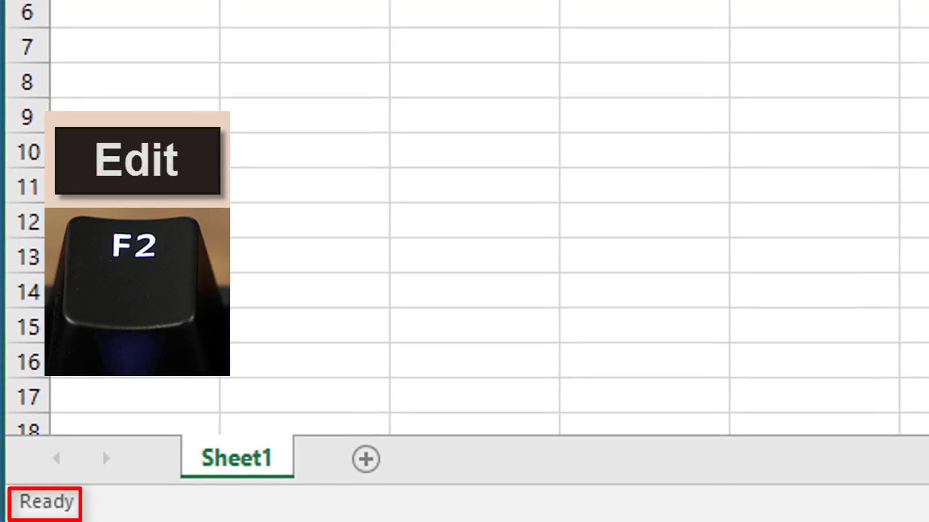
Edit the text directly inside cell D1 and remove its final B, leaving AAA.
{"action": "key", "text": "F2"}
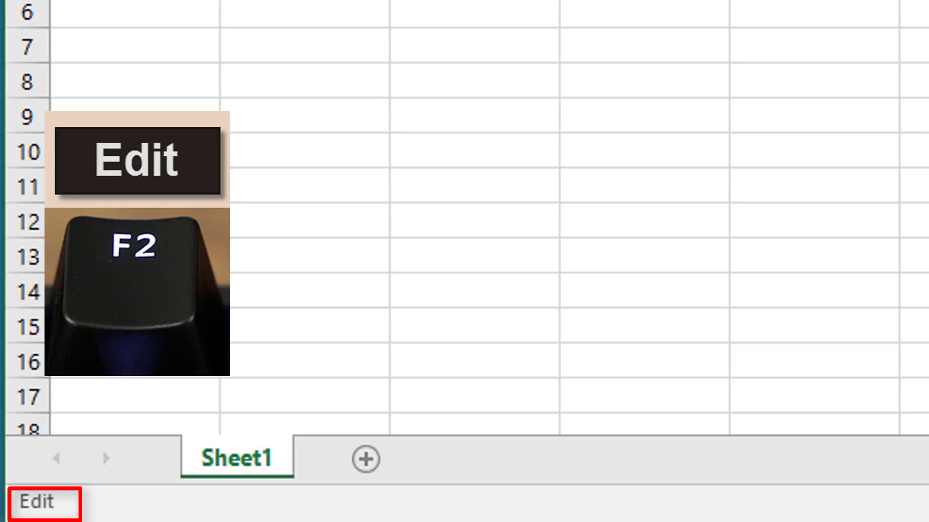
{"action": "key", "text": "Left"}
{"action": "key", "text": "Left"}
{"action": "key", "text": "Left"}
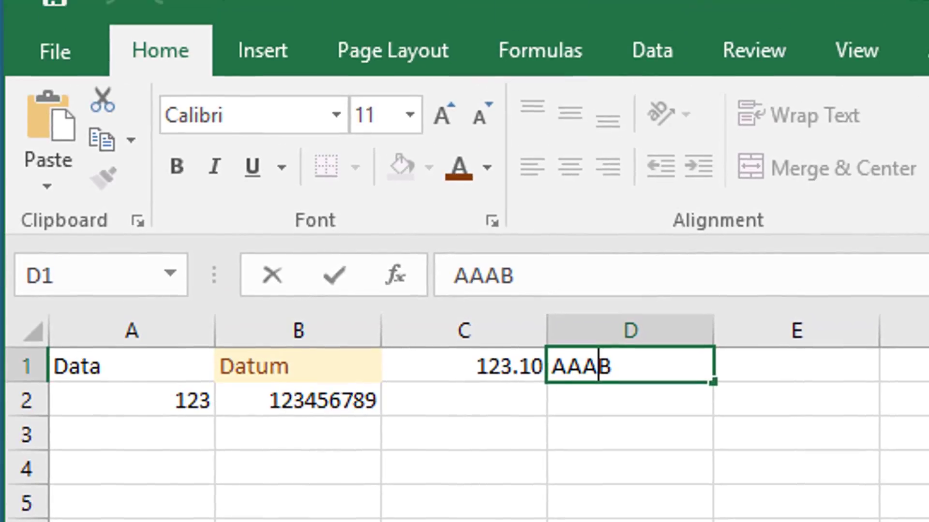
{"action": "key", "text": "Left"}
{"action": "key", "text": "Right"}
{"action": "key", "text": "Right"}
{"action": "key", "text": "Right"}
{"action": "key", "text": "Right"}
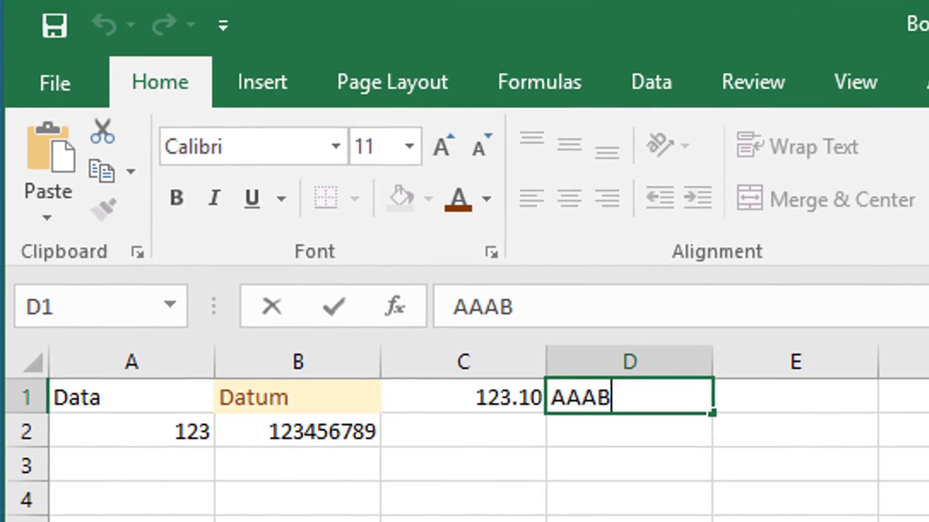
{"action": "key", "text": "BackSpace"}
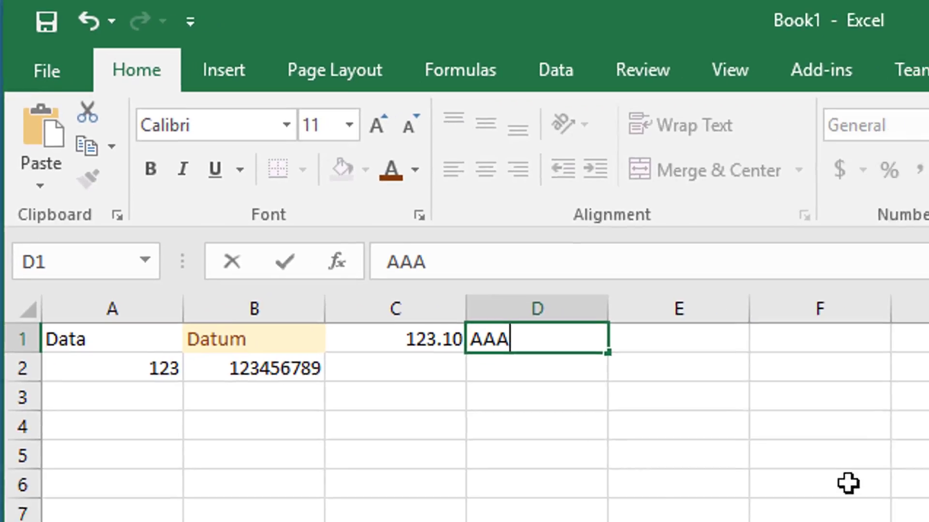
Write the text "The rein in spain lies mainly" in cell D1, replacing the existing content.
{"action": "type", "text": "The "}
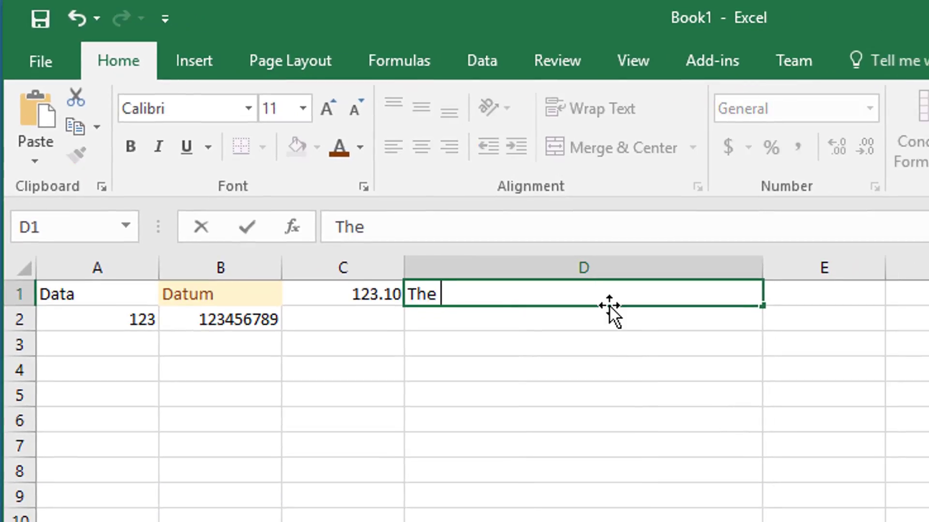
{"action": "type", "text": "rein in spa"}
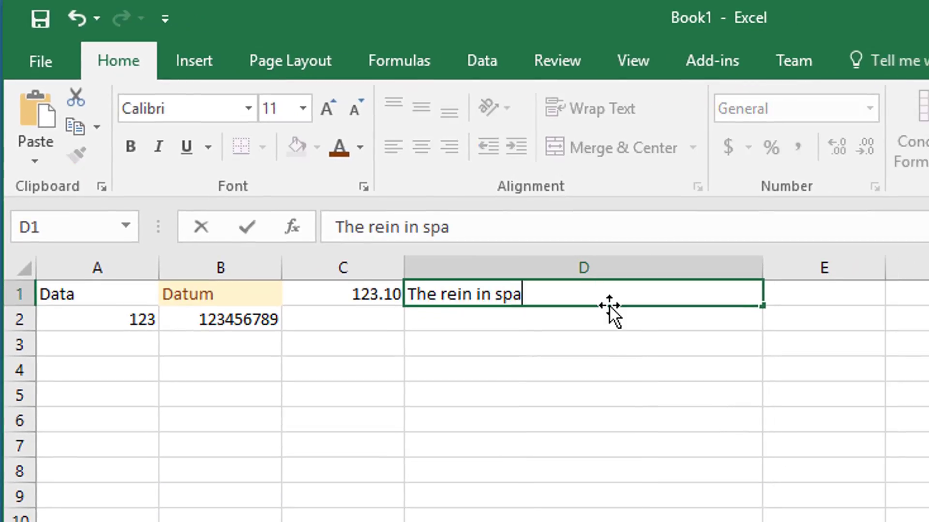
{"action": "type", "text": "in lies mainly"}
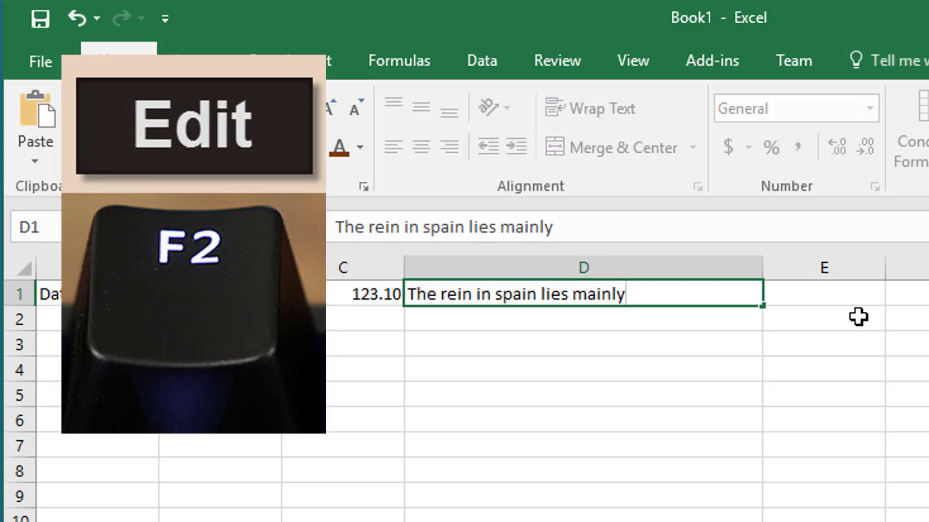
Capitalise the first letter of "spain" within the sentence in cell D1.
{"action": "key", "text": "Left"}
{"action": "key", "text": "Left"}
{"action": "key", "text": "Left"}
{"action": "key", "text": "Left"}
{"action": "key", "text": "Left"}
{"action": "key", "text": "Left"}
{"action": "key", "text": "Left"}
{"action": "key", "text": "Left"}
{"action": "key", "text": "Left"}
{"action": "key", "text": "Left"}
{"action": "key", "text": "Left"}
{"action": "key", "text": "Left"}
{"action": "key", "text": "Left"}
{"action": "key", "text": "Left"}
{"action": "key", "text": "Left"}
{"action": "key", "text": "Left"}
{"action": "key", "text": "Left"}
{"action": "key", "text": "Delete"}
{"action": "type", "text": "S"}
Correct the word "rein" to "rain" in the sentence in cell D1.
{"action": "key", "text": "Left"}
{"action": "key", "text": "Left"}
{"action": "key", "text": "Left"}
{"action": "key", "text": "Left"}
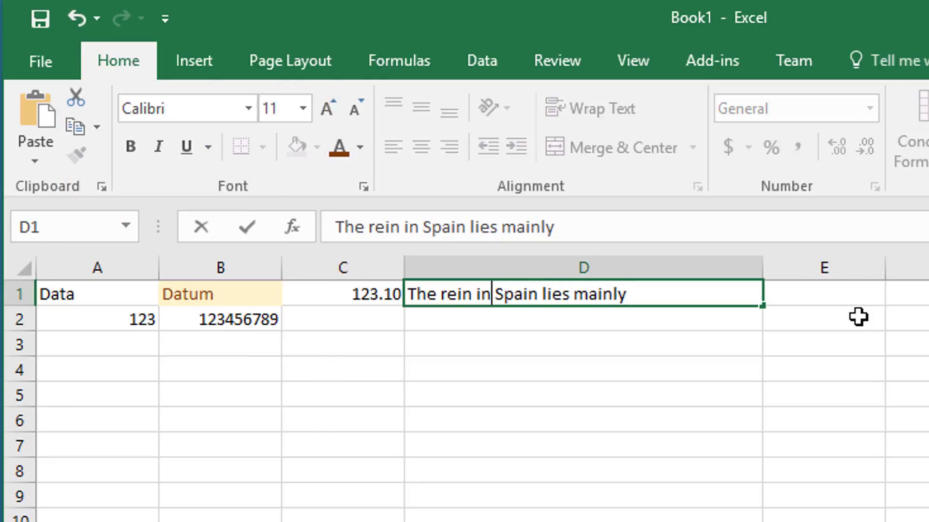
{"action": "key", "text": "Left"}
{"action": "key", "text": "Left"}
{"action": "key", "text": "Left"}
{"action": "key", "text": "BackSpace"}
{"action": "type", "text": "a"}
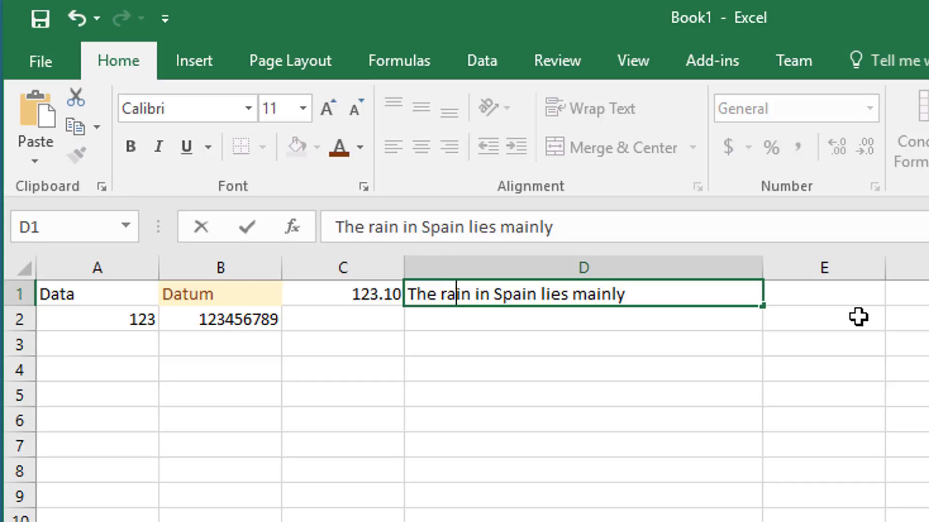
Move the insertion point to the end of the sentence in cell D1, to its beginning, and back to its end.
{"action": "key", "text": "Right"}
{"action": "key", "text": "Right"}
{"action": "key", "text": "Right"}
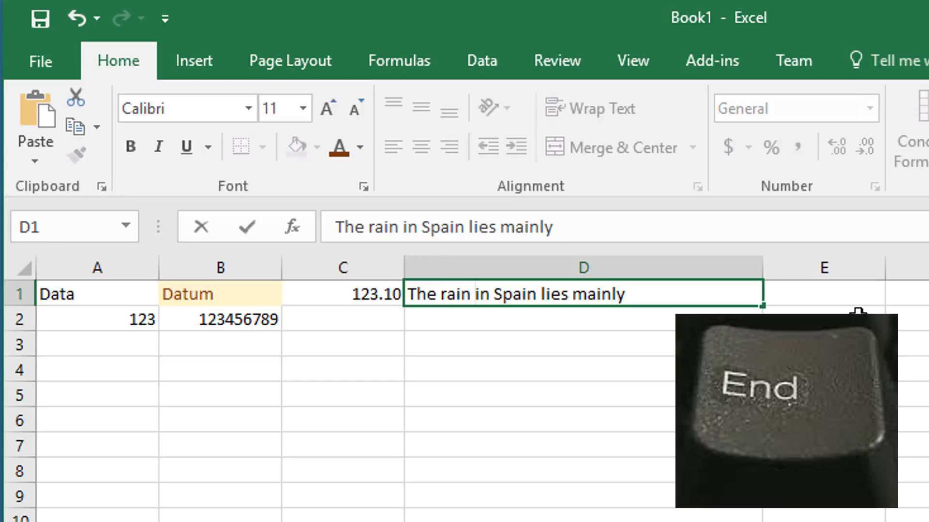
{"action": "key", "text": "End"}
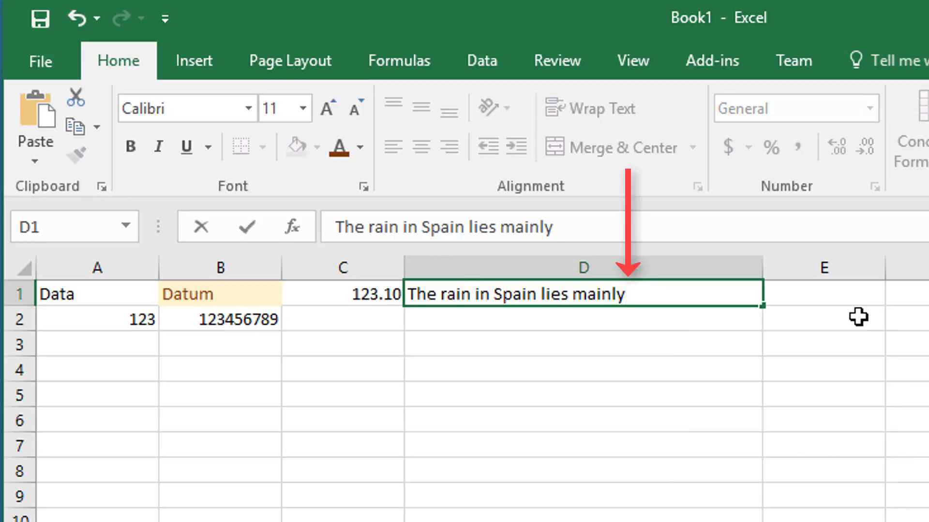
{"action": "key", "text": "Home"}
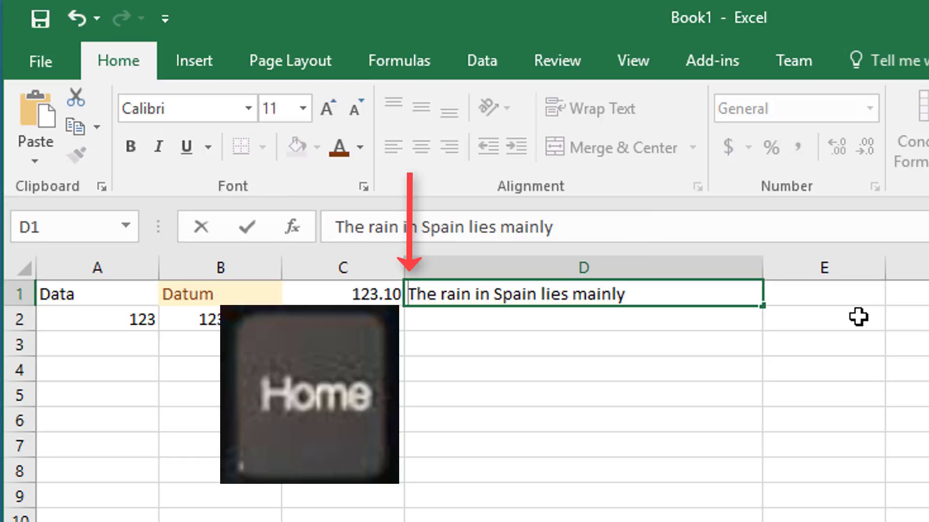
{"action": "key", "text": "End"}
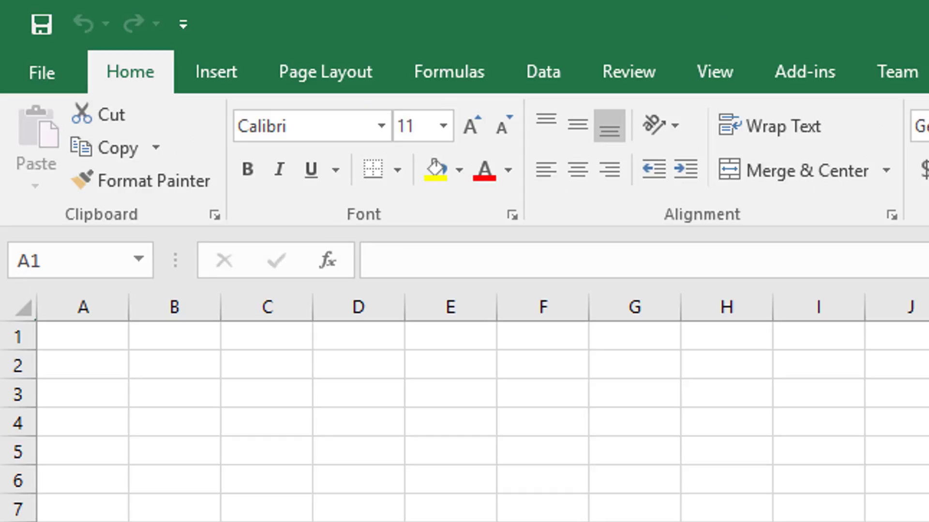
Enter abc, def and ghi down column A in cells A1 to A3 of the blank sheet.
{"action": "left_click", "coordinate": [97, 330]}
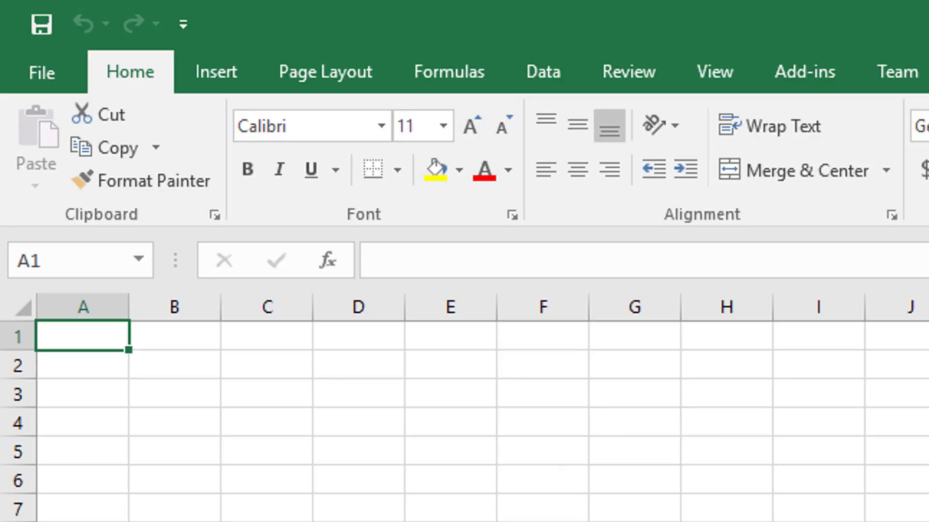
{"action": "type", "text": "abc"}
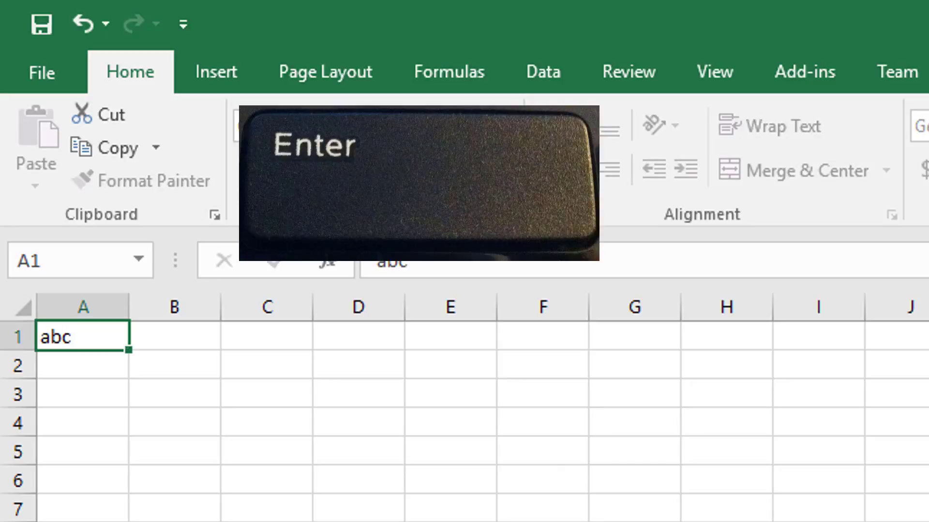
{"action": "key", "text": "Return"}
{"action": "type", "text": "def"}
{"action": "key", "text": "Return"}
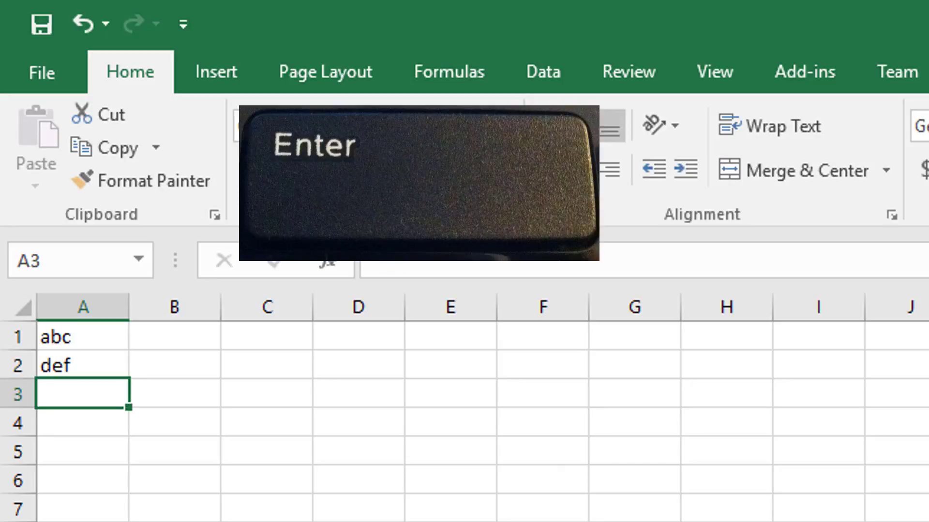
{"action": "type", "text": "ghi"}
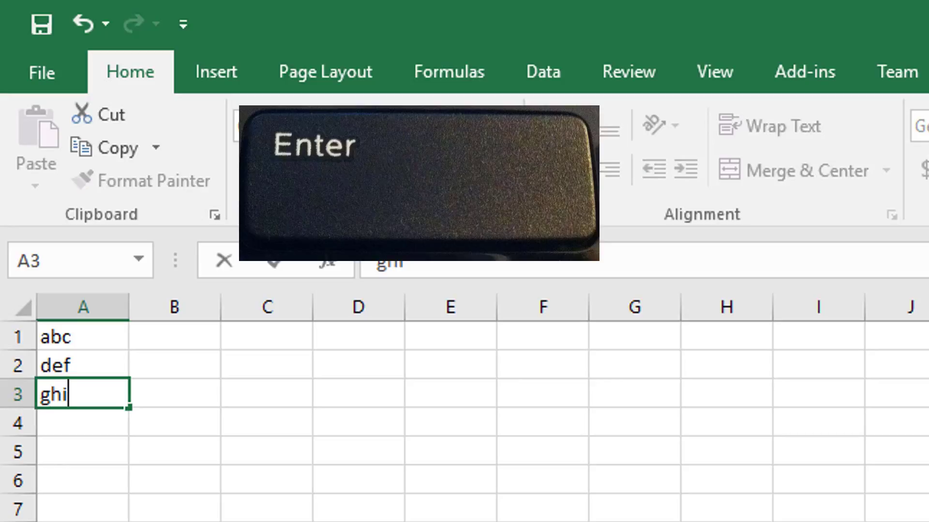
{"action": "key", "text": "Tab"}
Continue row 3 with the text jkl in cell B3 and mno in cell C3.
{"action": "type", "text": "jkl"}
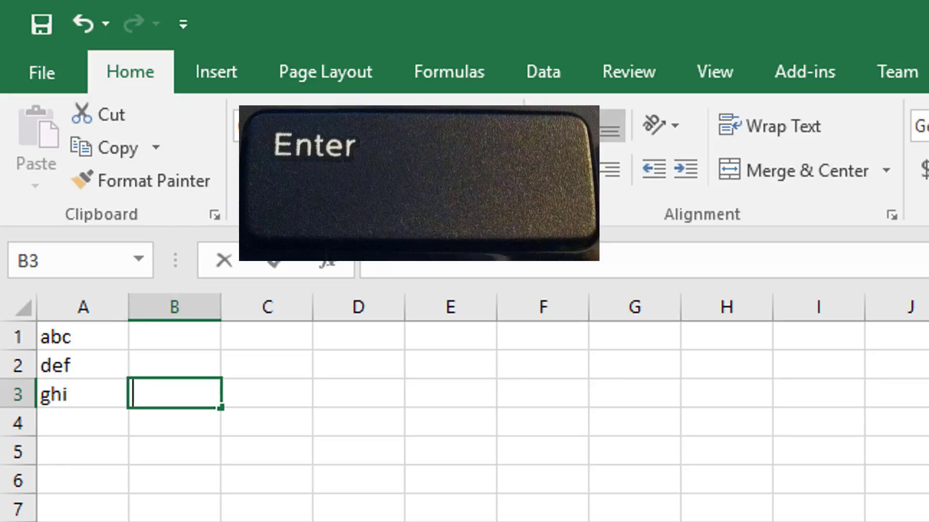
{"action": "key", "text": "Right"}
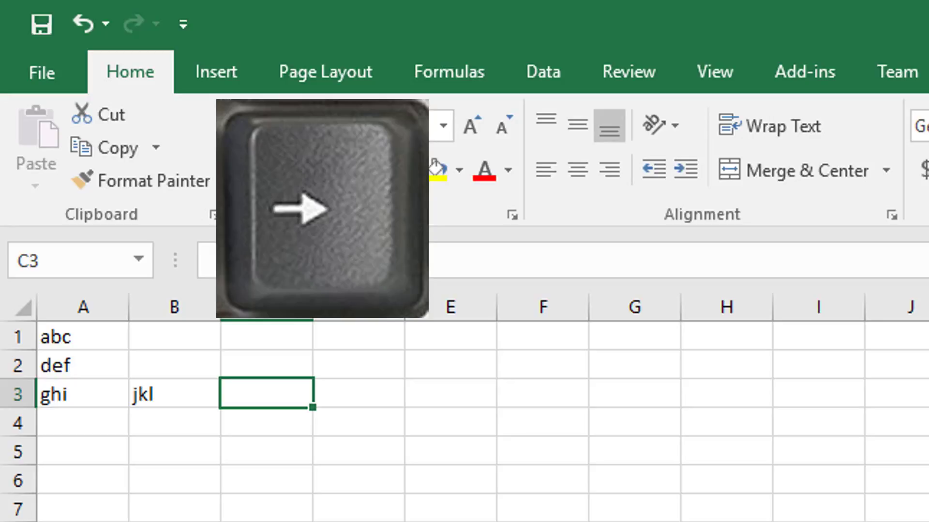
{"action": "type", "text": "mno"}
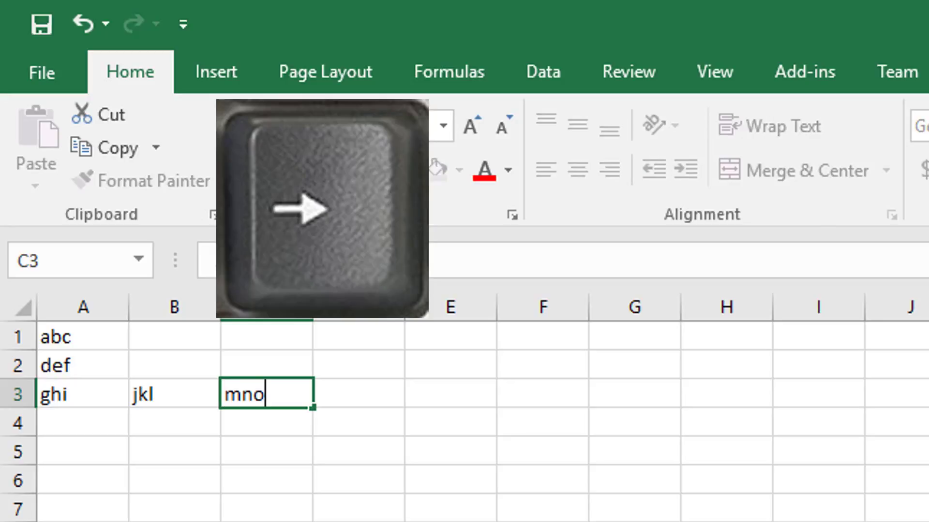
{"action": "key", "text": "Right"}
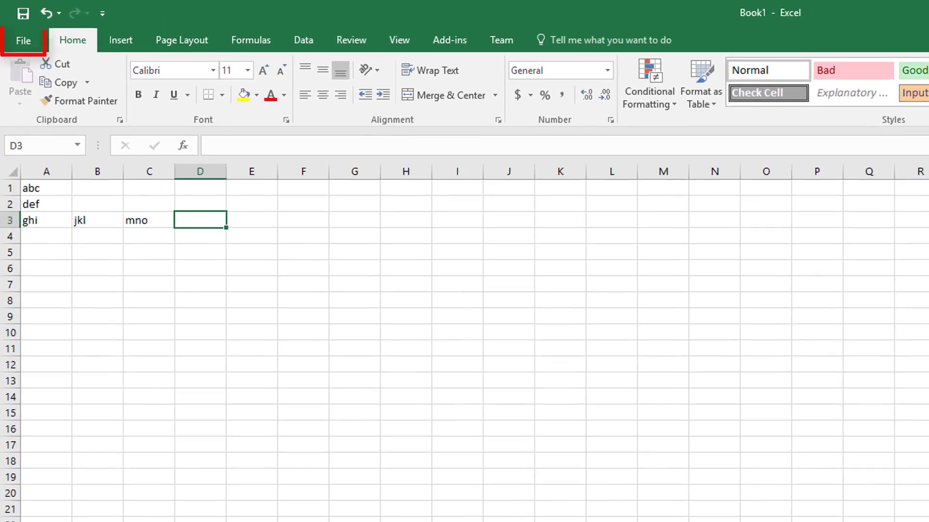
Set the advanced editing option for the direction the selection moves after Enter to Right.
{"action": "left_click", "coordinate": [16, 40]}
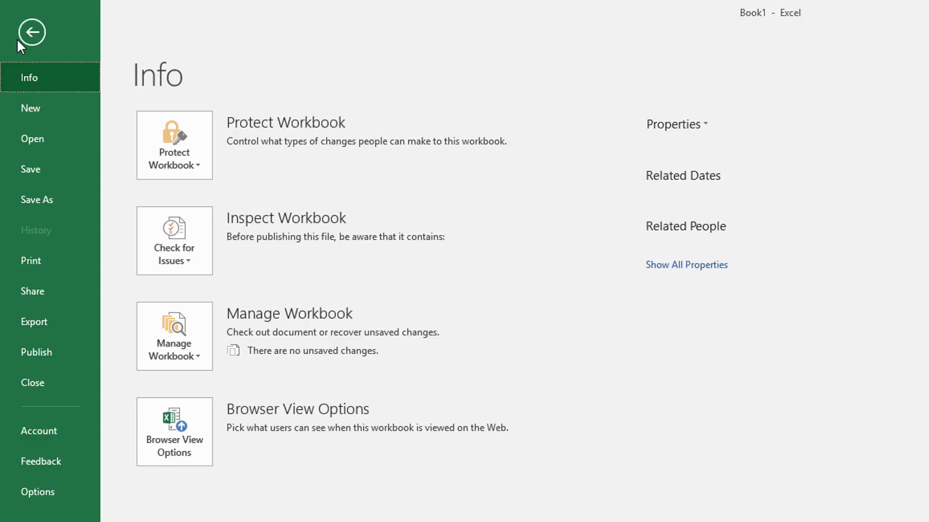
{"action": "left_click", "coordinate": [53, 493]}
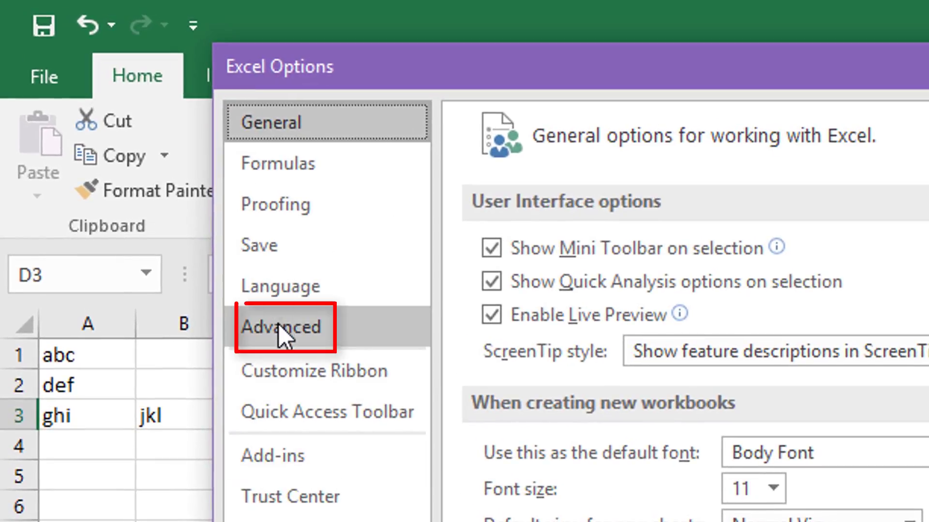
{"action": "left_click", "coordinate": [278, 324]}
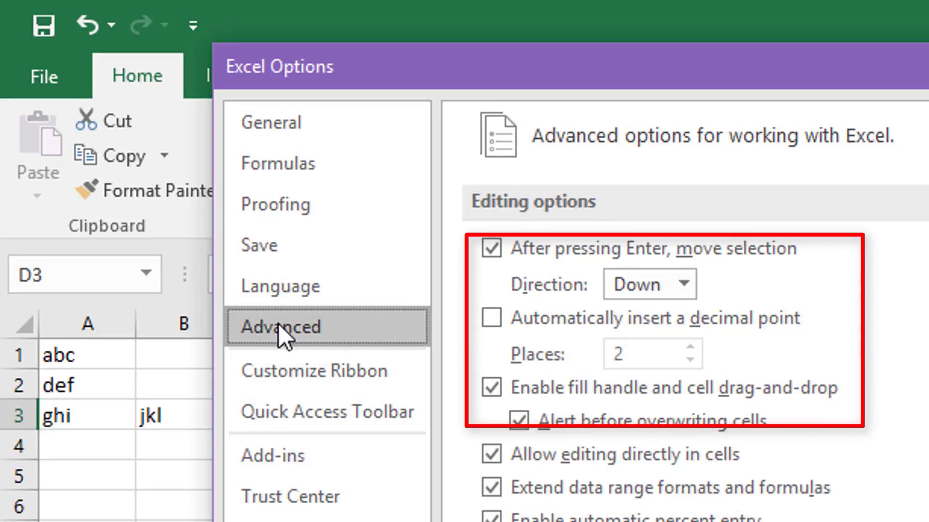
{"action": "left_click", "coordinate": [684, 283]}
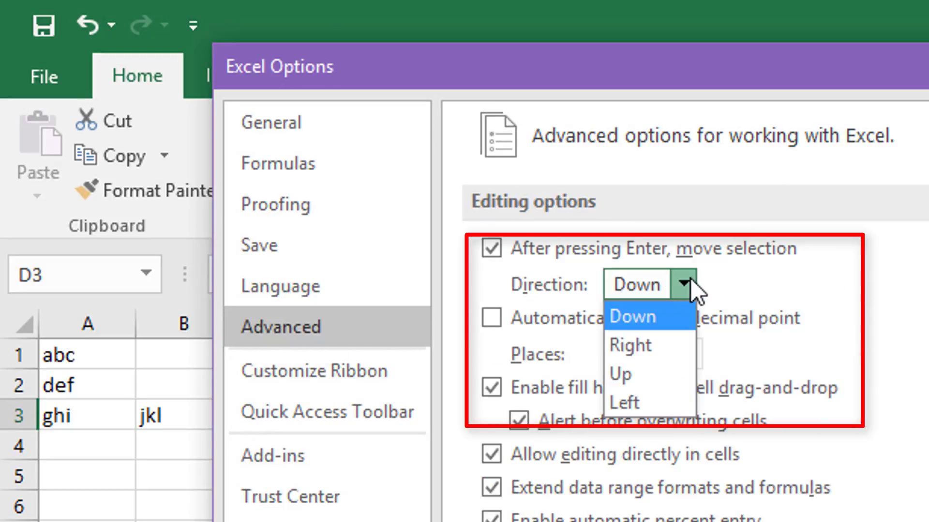
{"action": "left_click", "coordinate": [662, 339]}
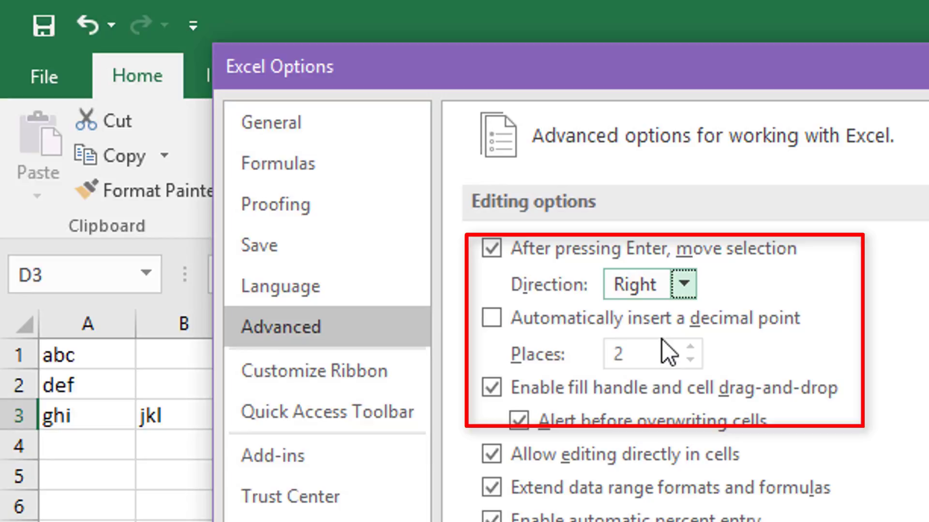
{"action": "key", "text": "Return"}
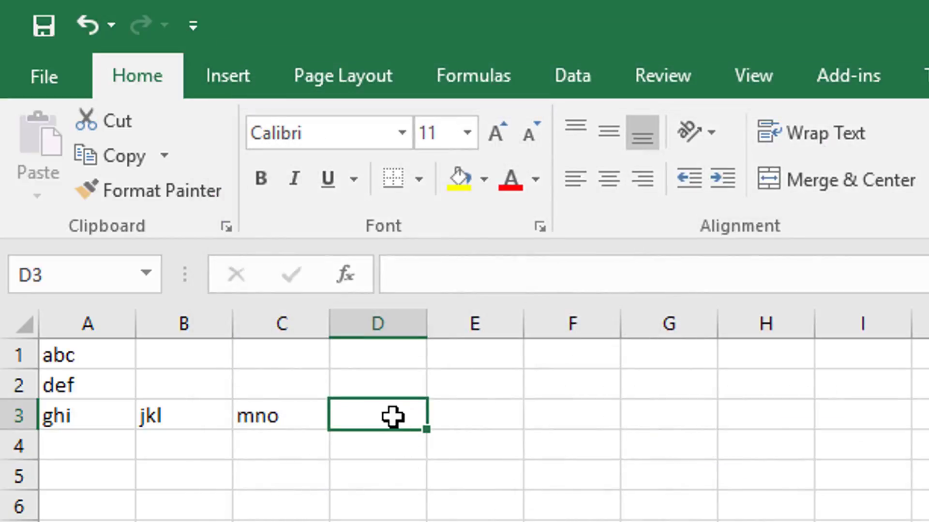
Enter the numbers 123, 456 and 789 across row 3 in cells D3 to F3.
{"action": "type", "text": "123"}
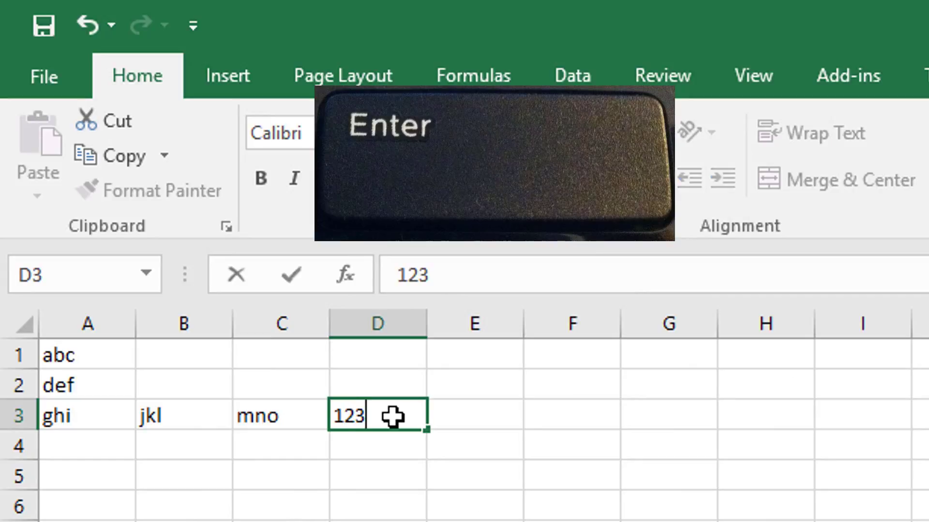
{"action": "key", "text": "Return"}
{"action": "type", "text": "456"}
{"action": "key", "text": "Return"}
{"action": "type", "text": "789"}
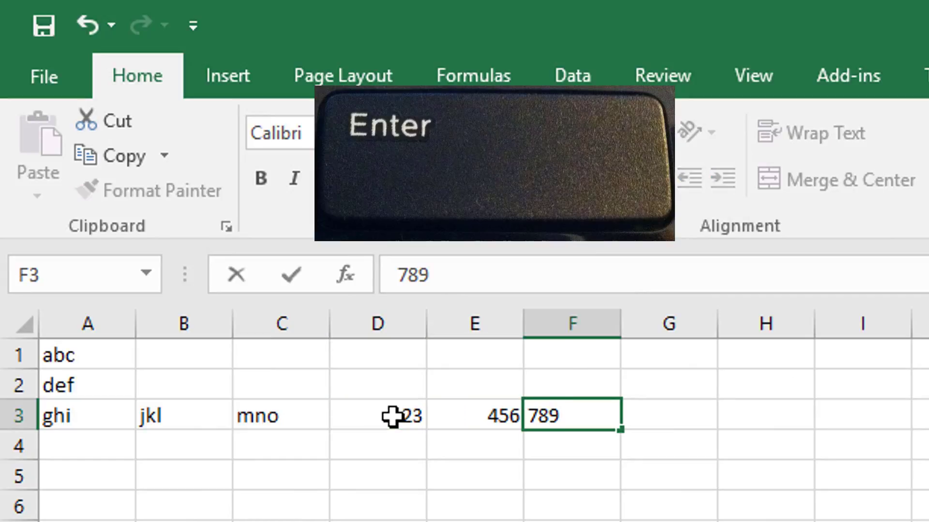
{"action": "key", "text": "Return"}
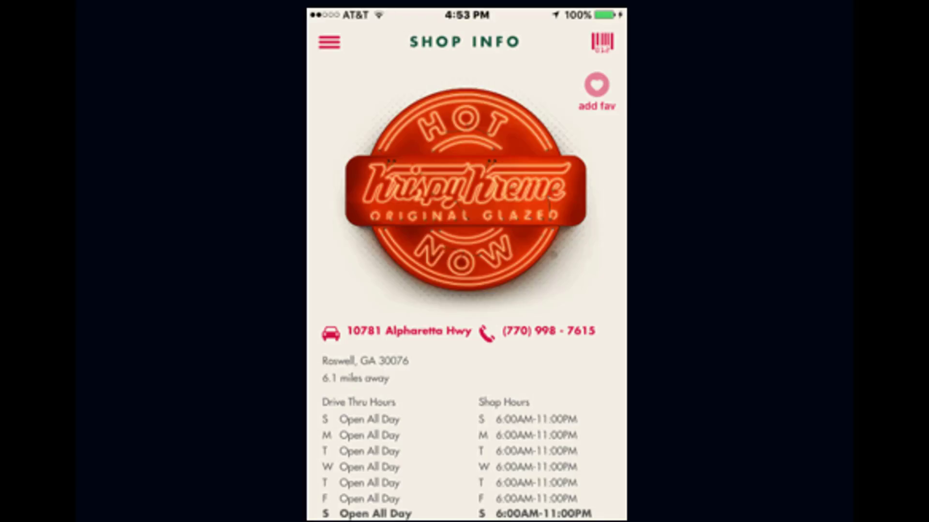